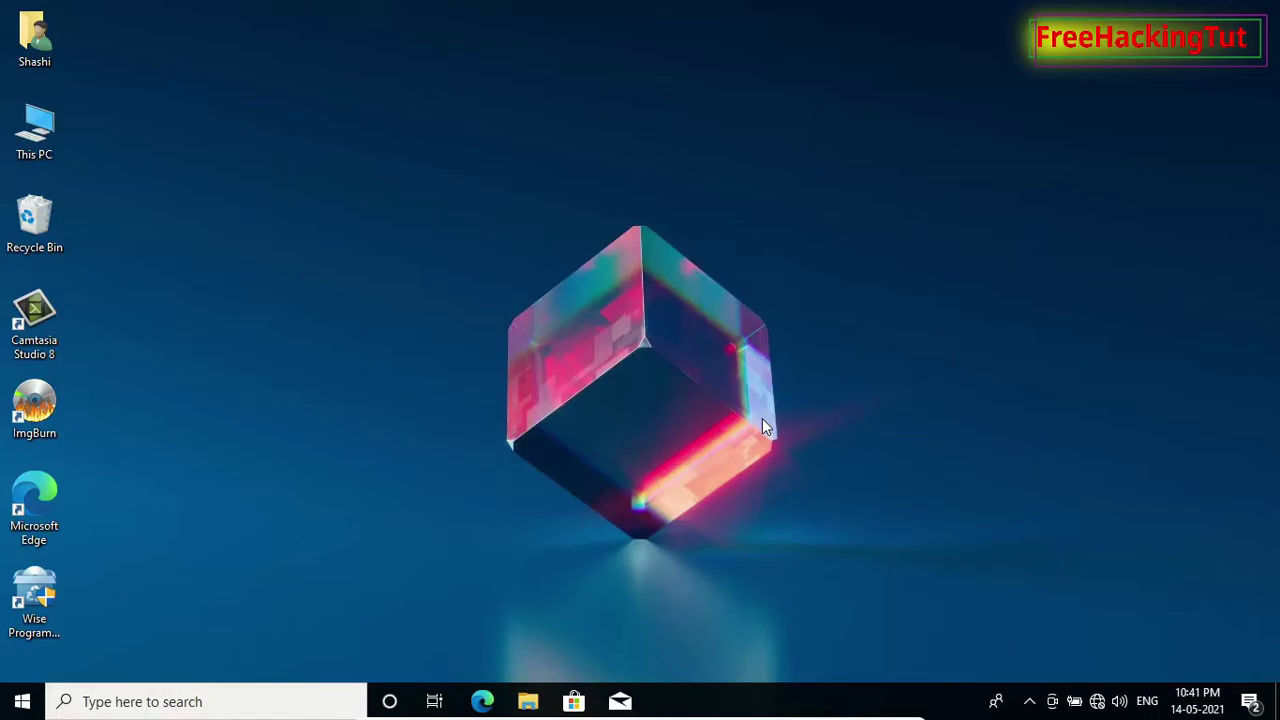
# Check twice that the desktop right-click context menu appears, then dismiss it
pyautogui.rightClick(302, 163)
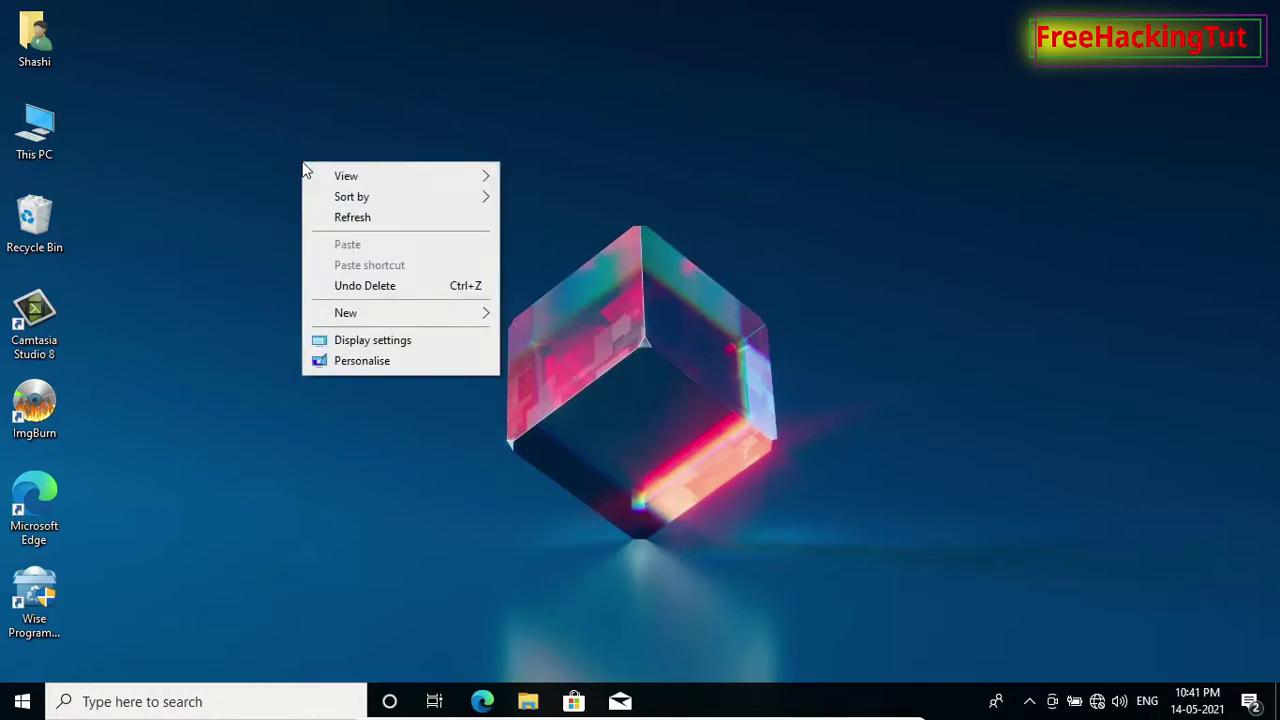
pyautogui.click(213, 158)
pyautogui.rightClick(213, 158)
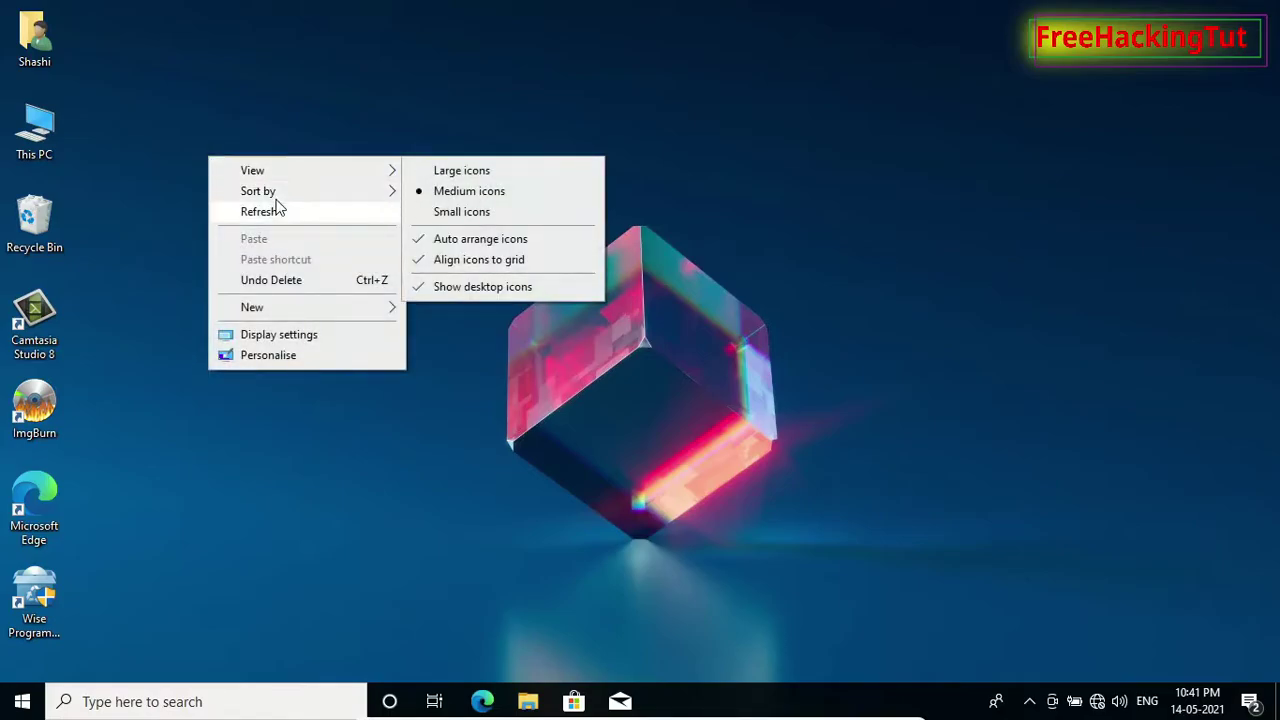
pyautogui.click(633, 554)
# Open This PC and confirm the Music folder still shows a context menu
pyautogui.doubleClick(55, 136)
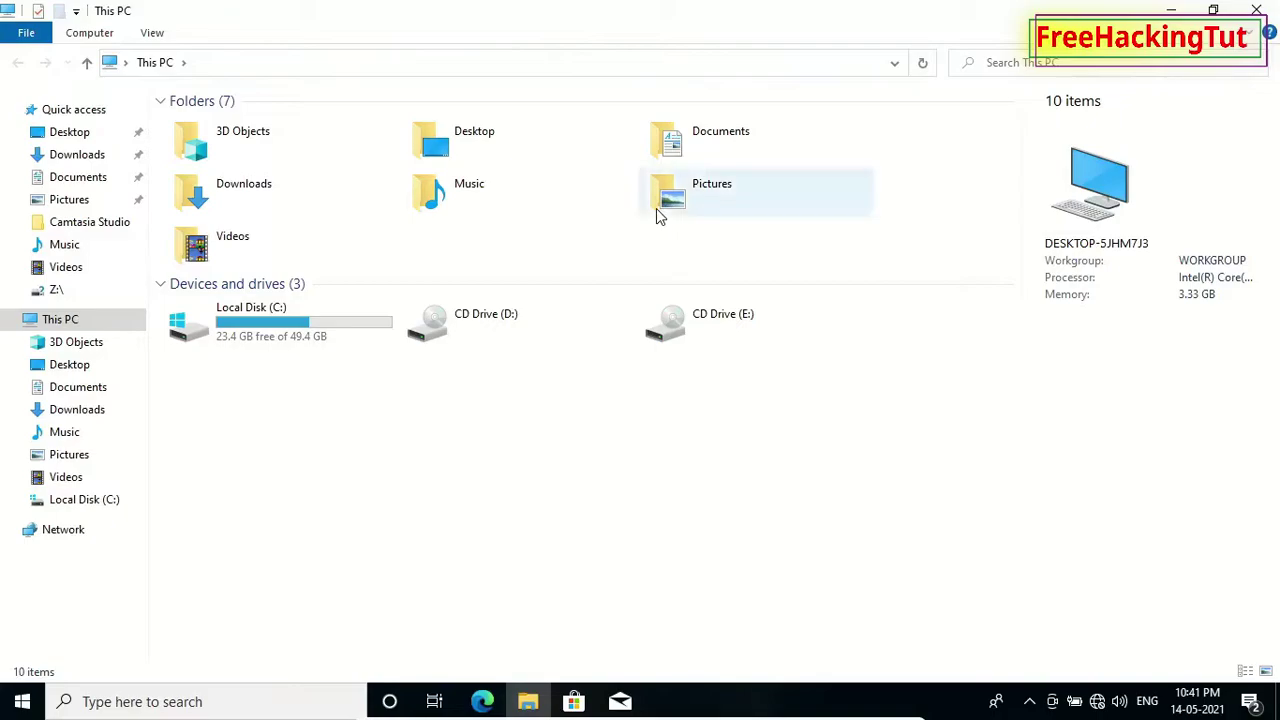
pyautogui.rightClick(429, 186)
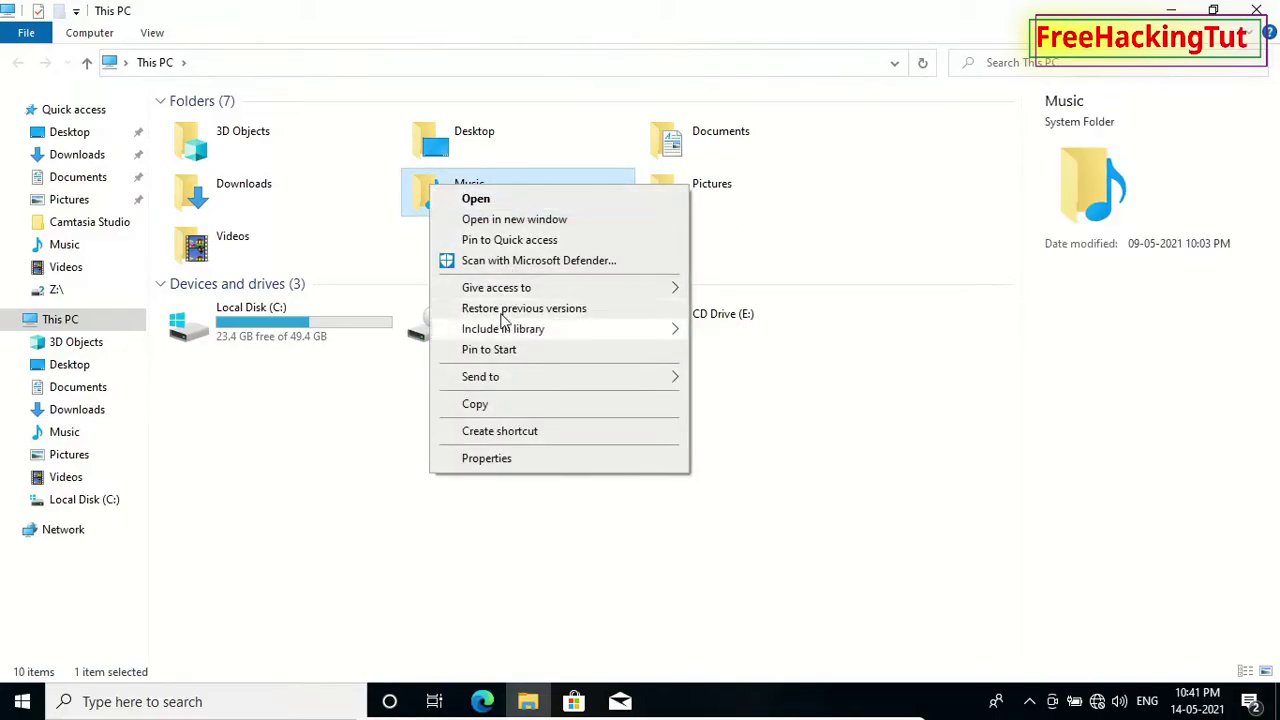
pyautogui.click(527, 557)
# In Local Disk (C:), confirm the Windows folder's context menu appears, then close File Explorer
pyautogui.doubleClick(263, 335)
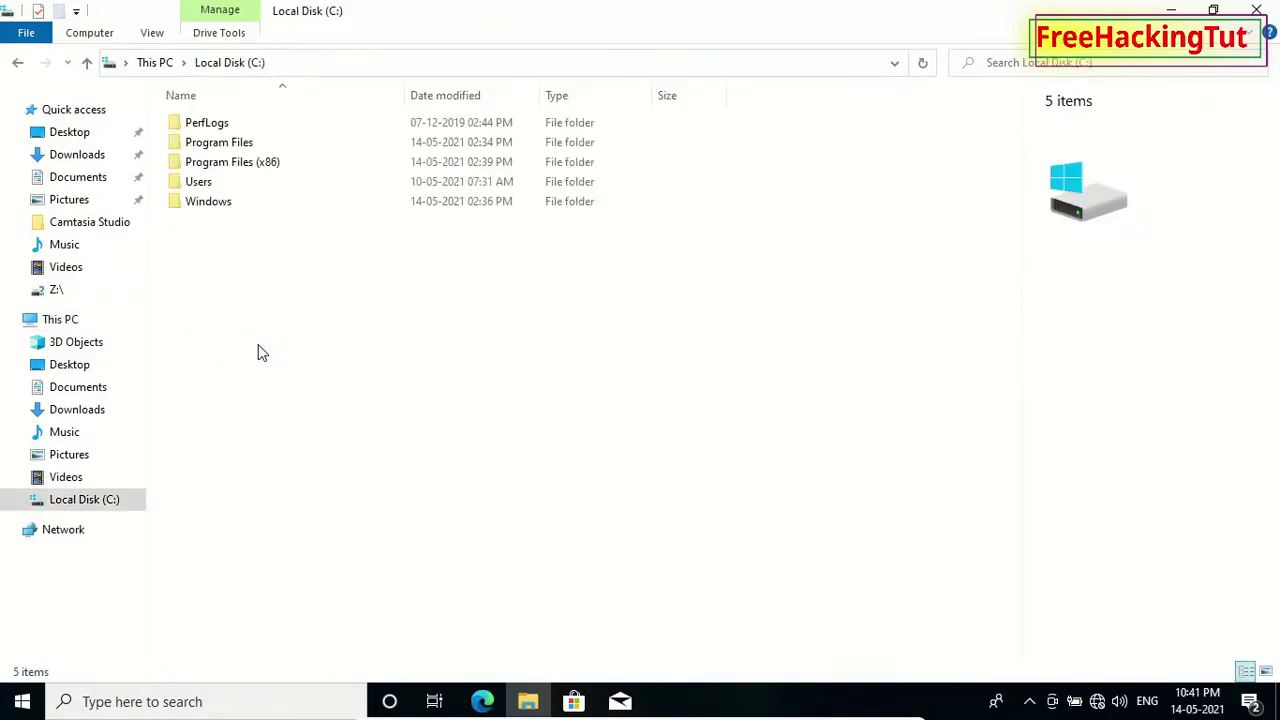
pyautogui.rightClick(201, 208)
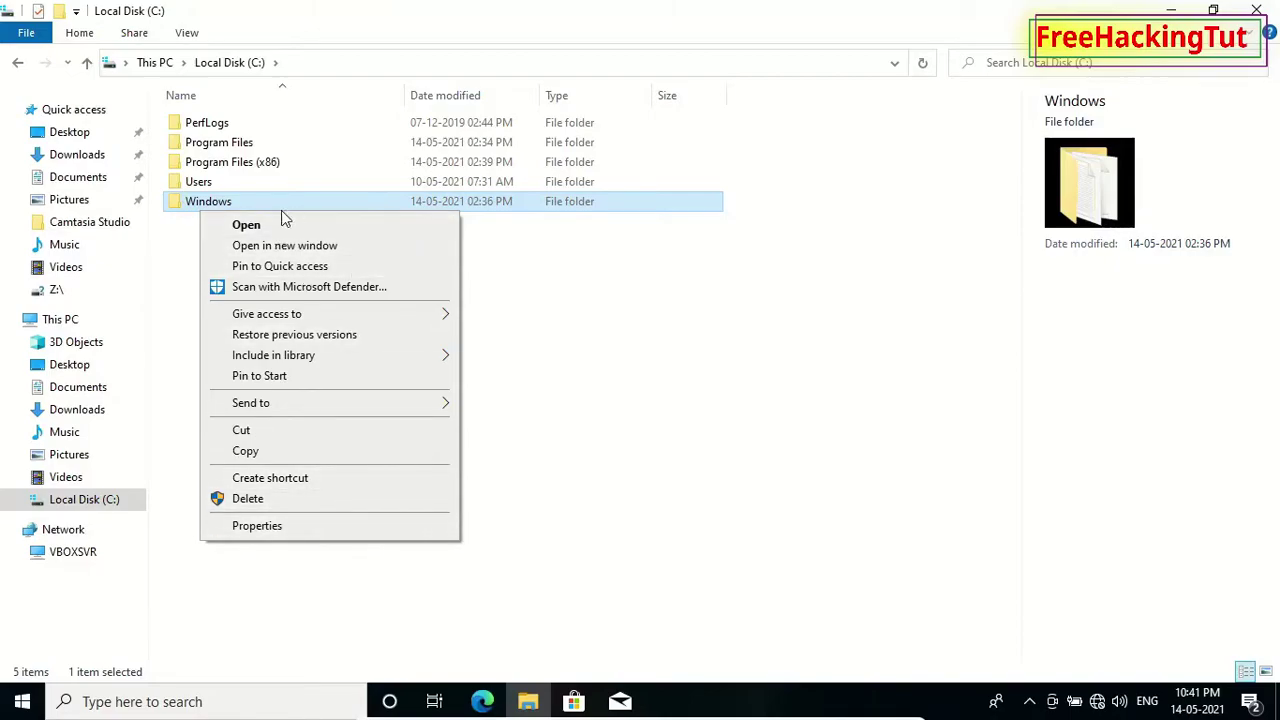
pyautogui.click(562, 507)
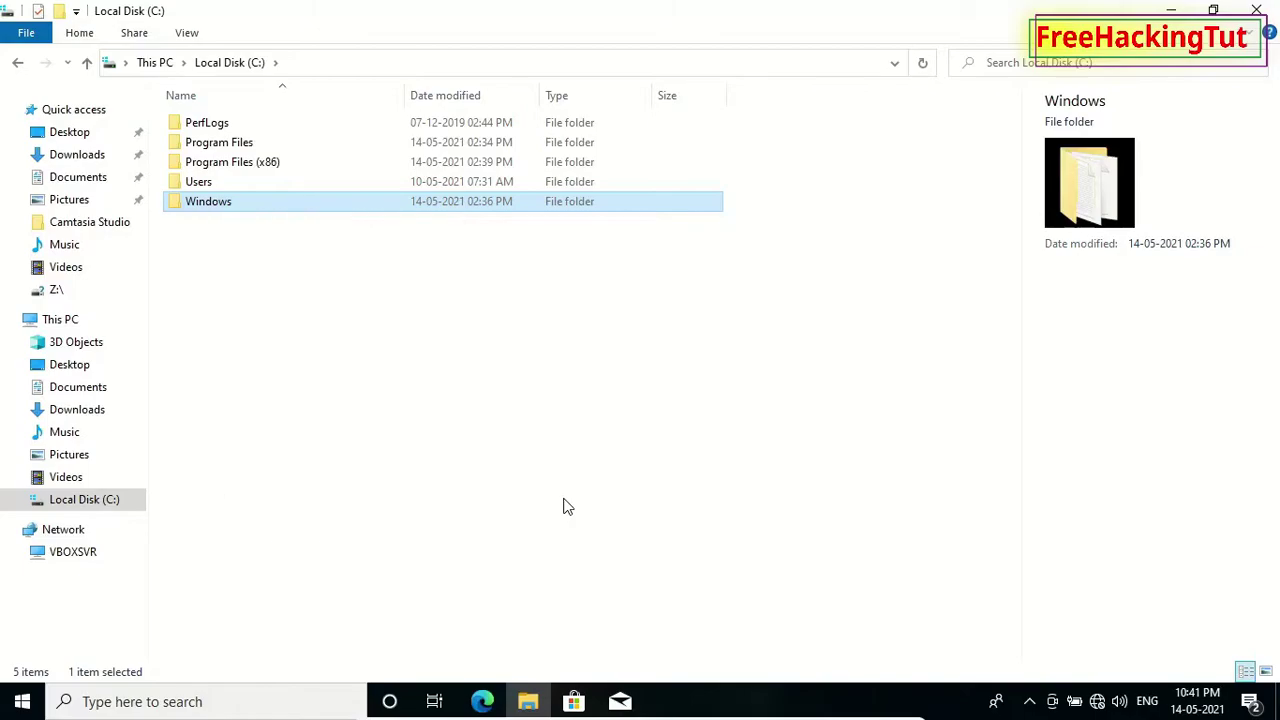
pyautogui.click(564, 507)
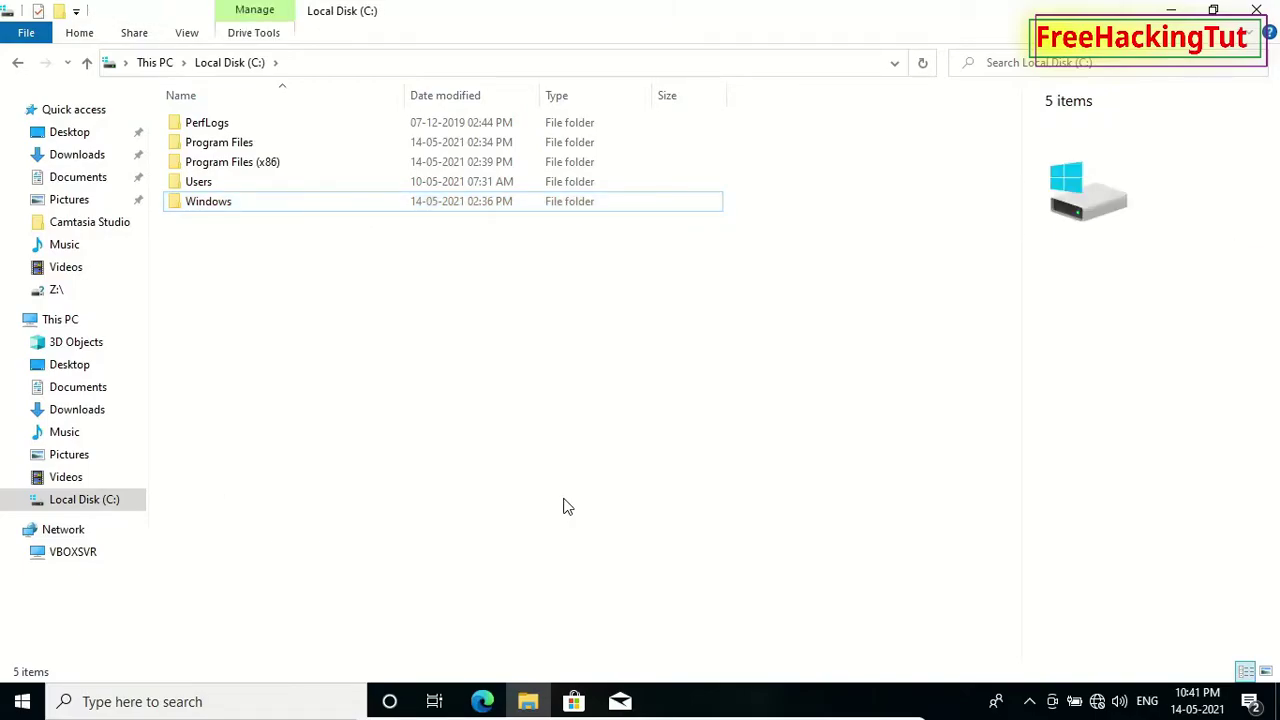
pyautogui.rightClick(224, 206)
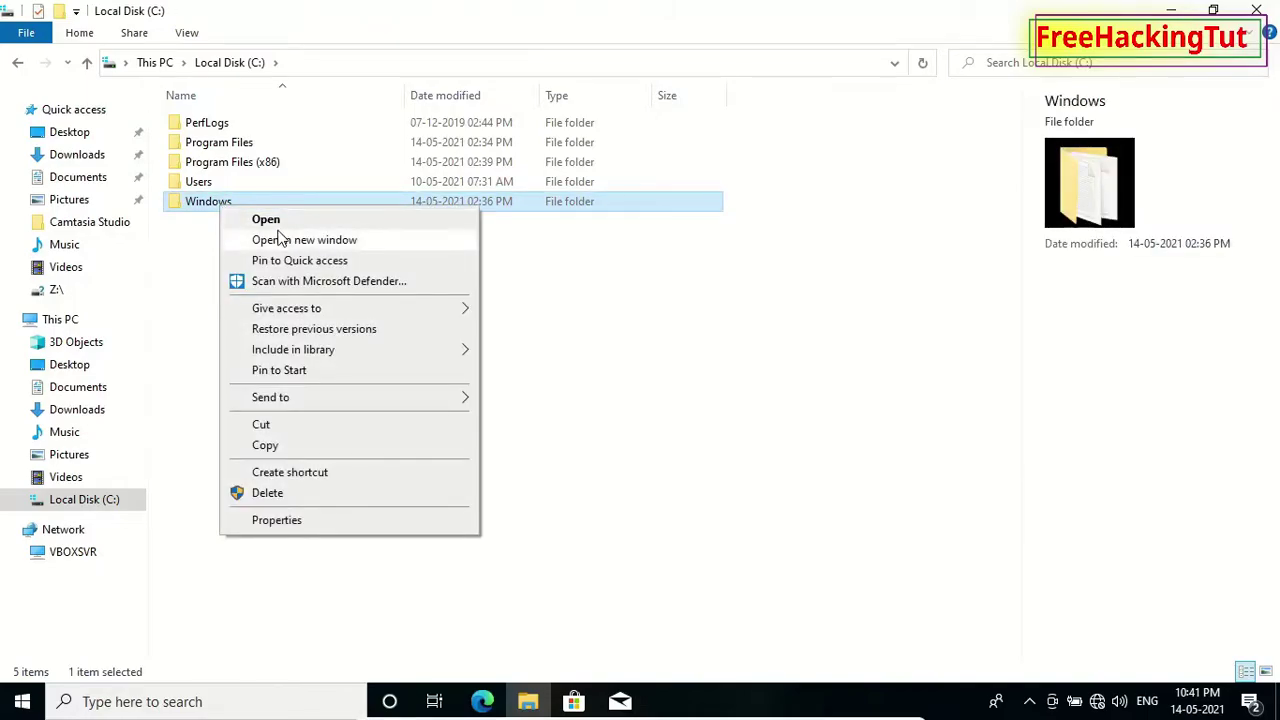
pyautogui.click(617, 509)
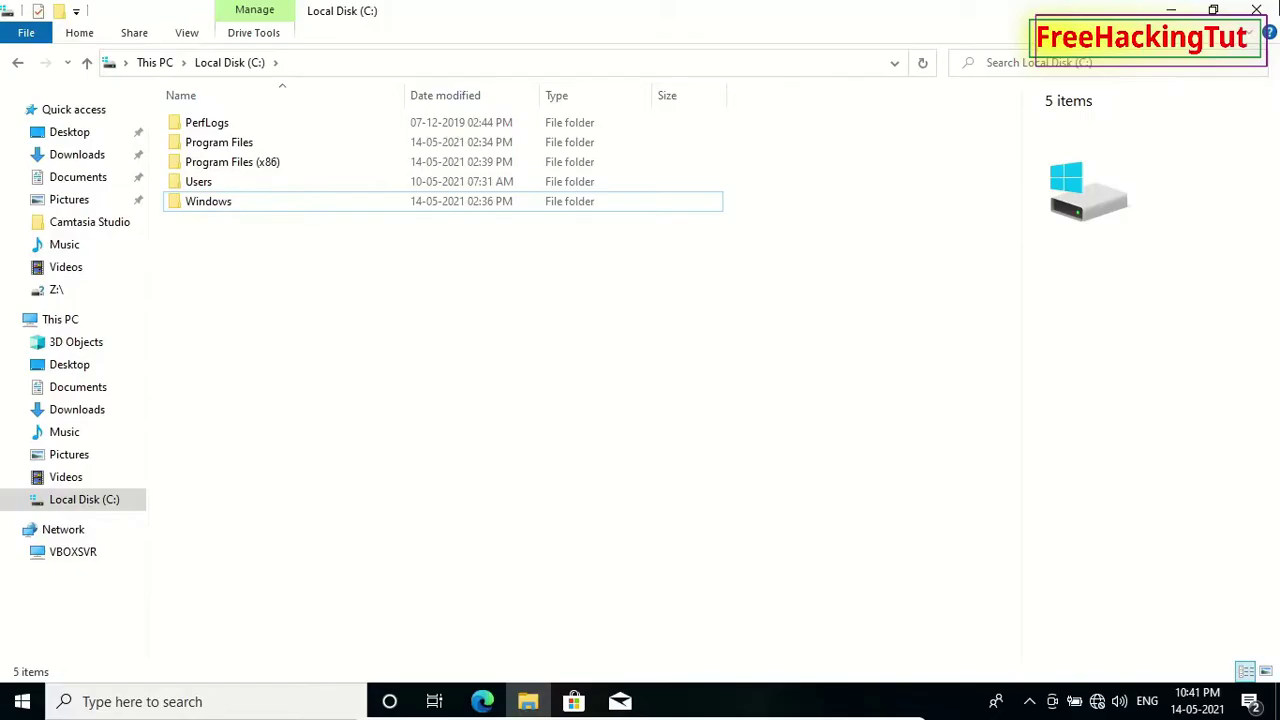
pyautogui.click(1260, 9)
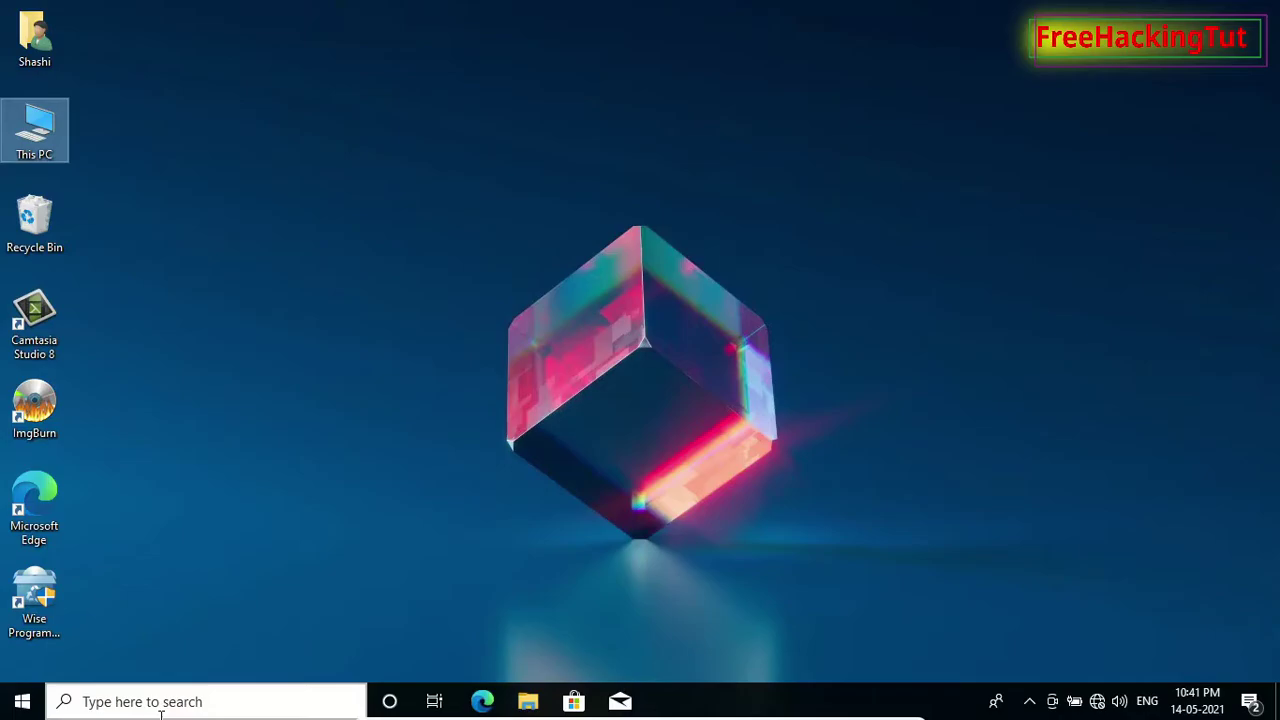
# Search Windows for 'gpedit.msc' from the taskbar search box
pyautogui.click(117, 708)
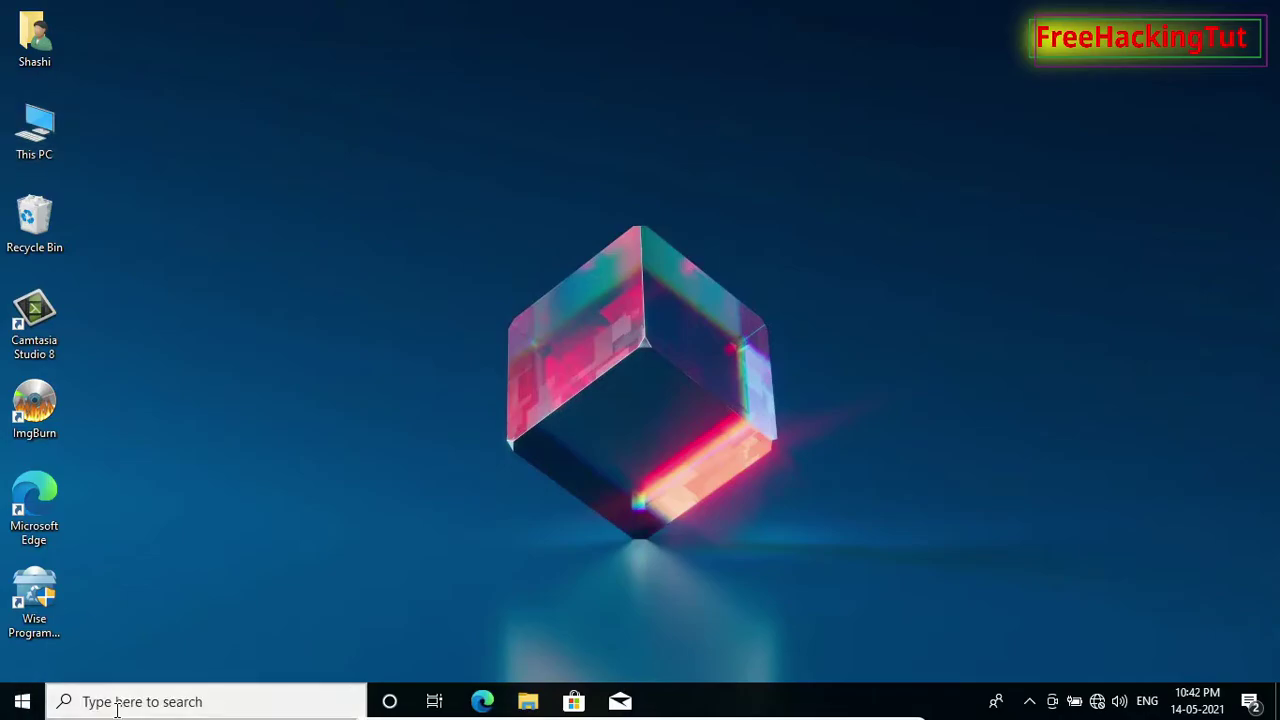
pyautogui.click(117, 708)
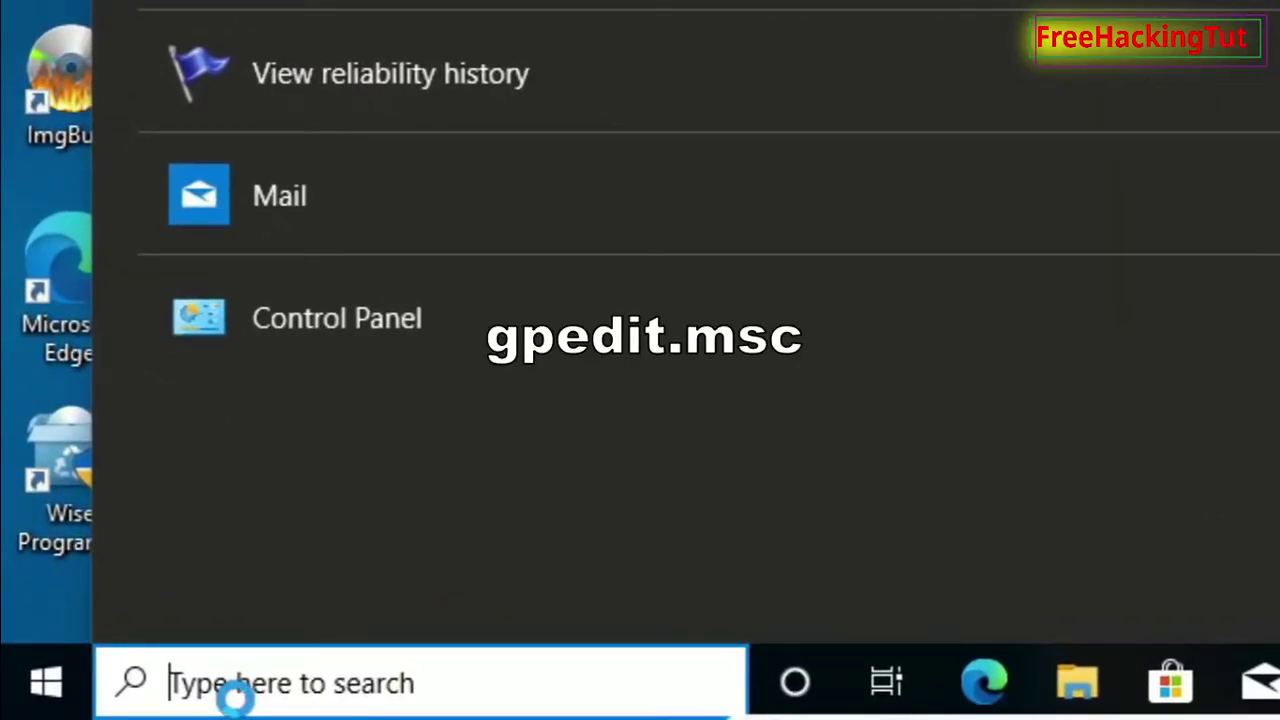
pyautogui.write('gpe')
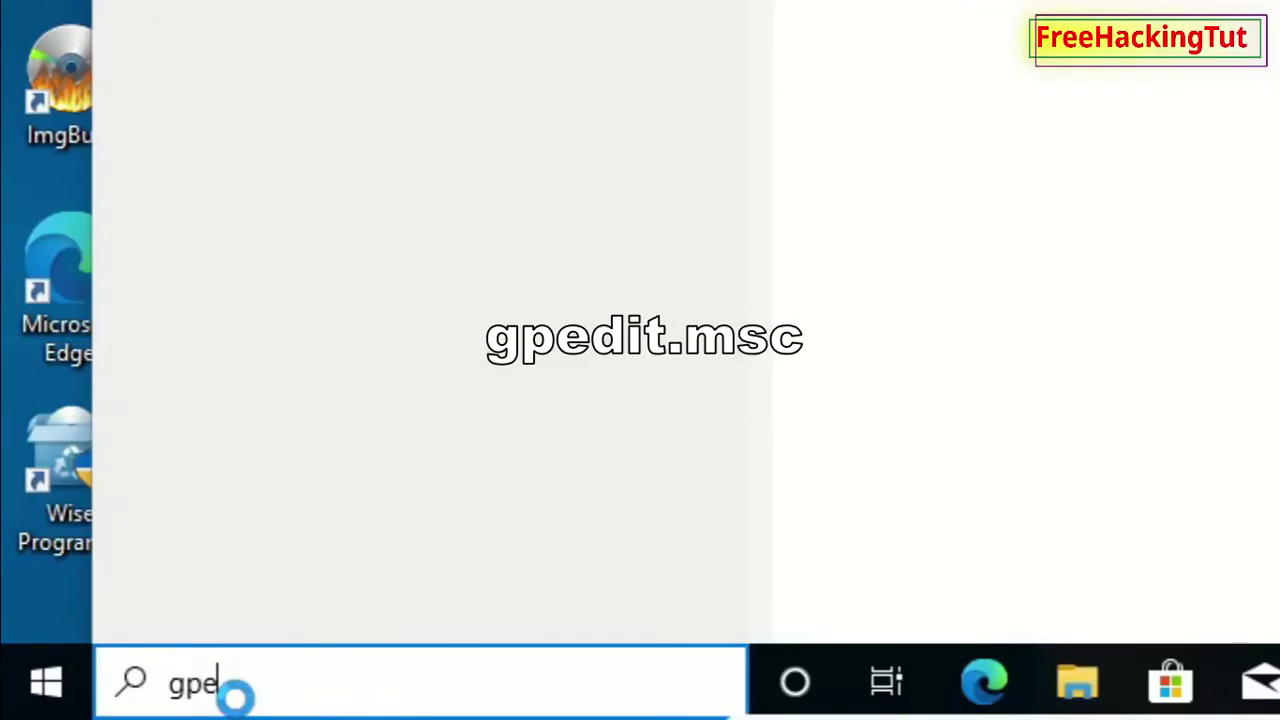
pyautogui.write('dit')
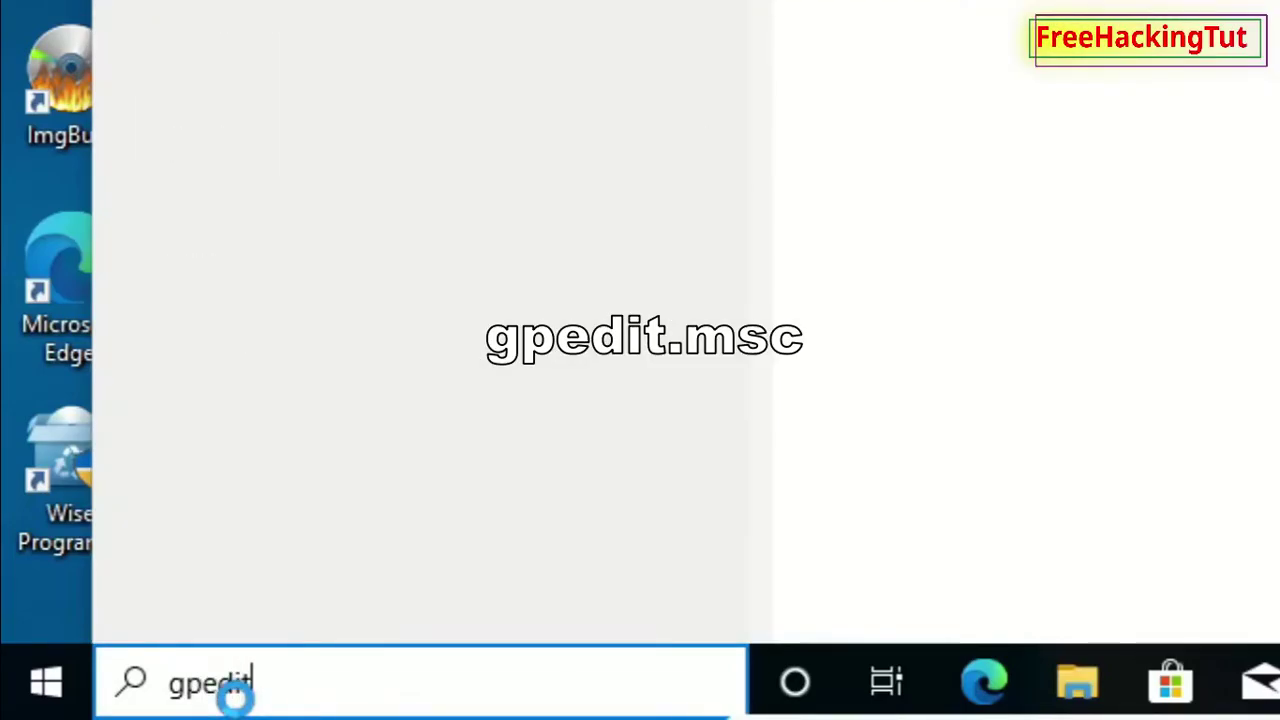
pyautogui.write('.ms')
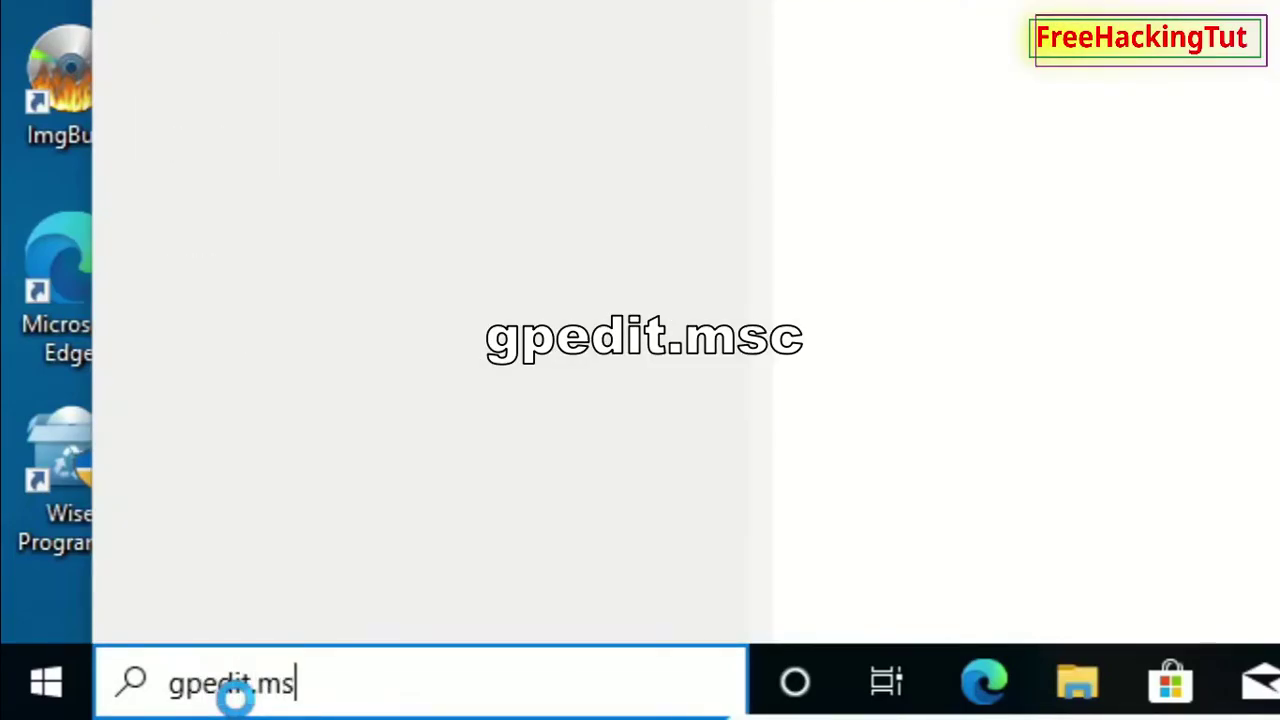
pyautogui.write('c')
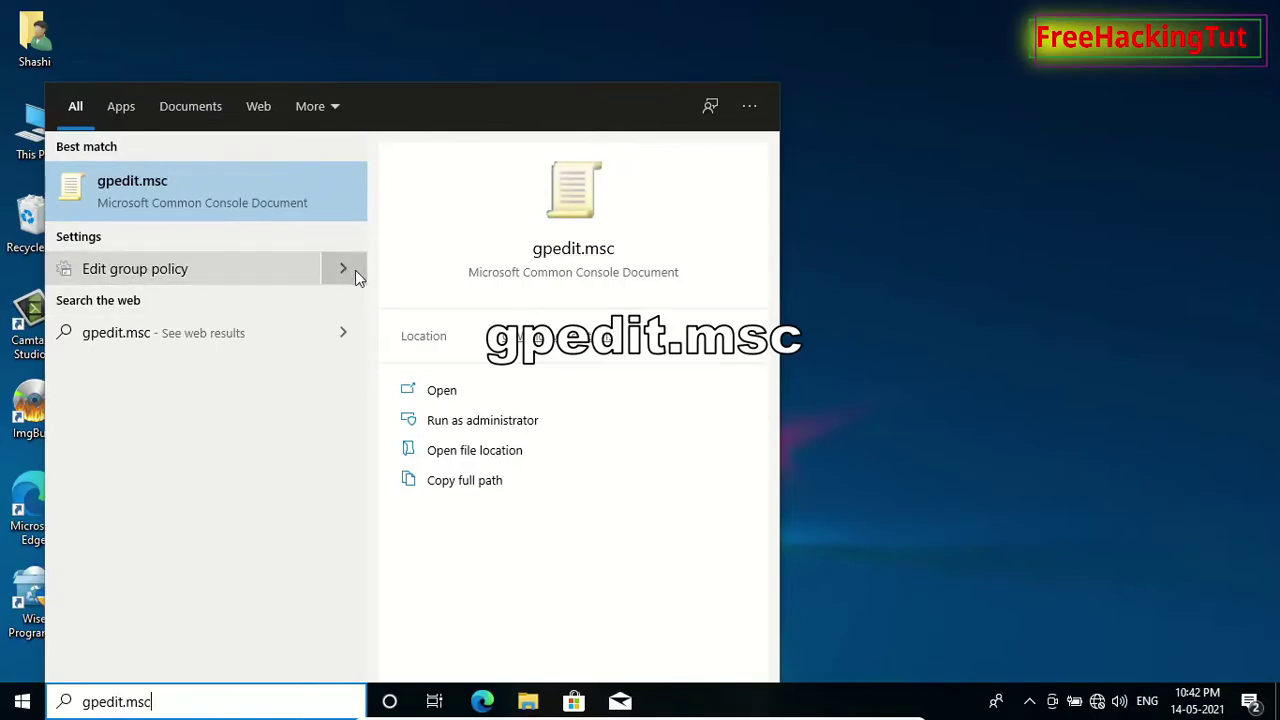
# Launch gpedit.msc maximized, widen the tree pane, and expand User Configuration > Administrative Templates > Windows Components
pyautogui.click(311, 203)
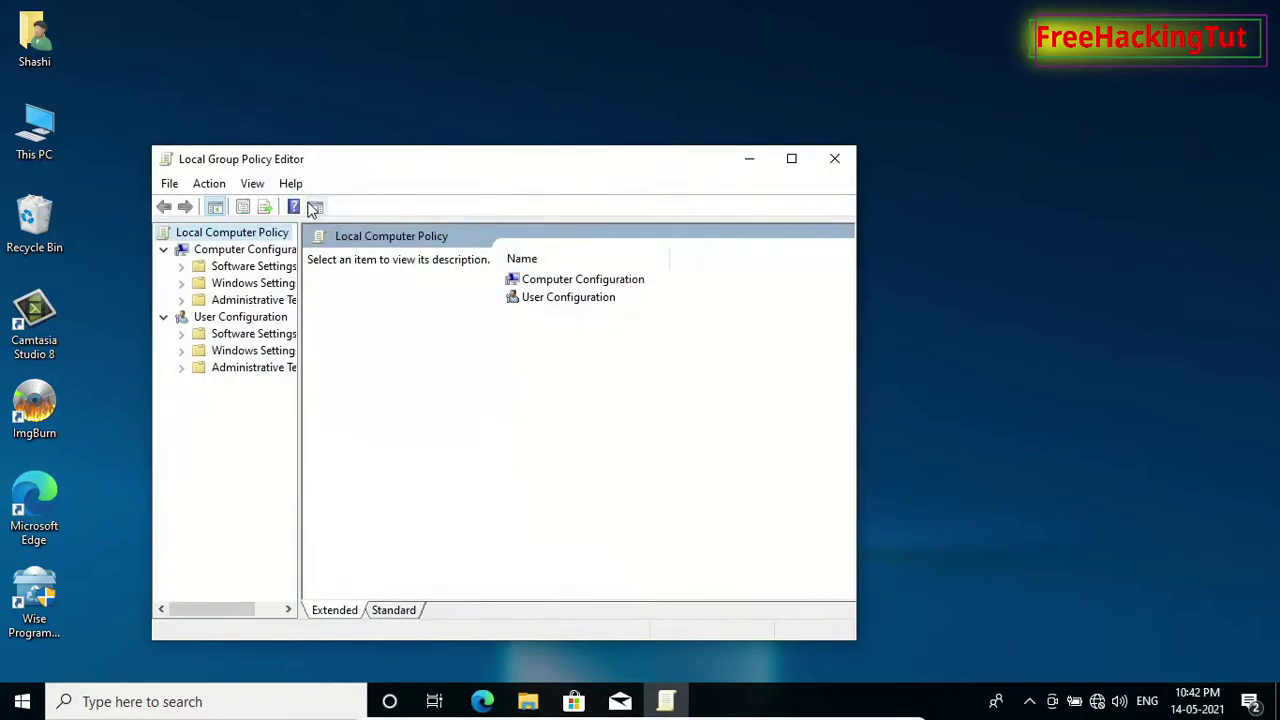
pyautogui.click(791, 159)
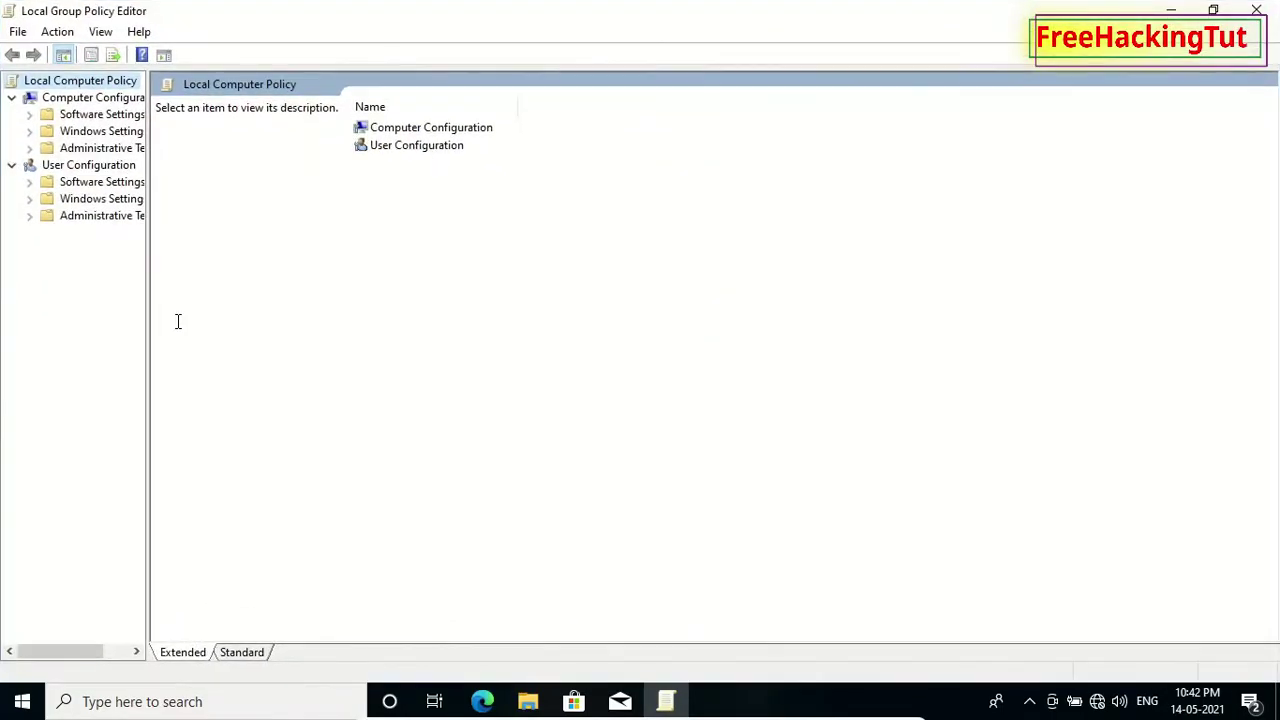
pyautogui.moveTo(149, 299); pyautogui.dragTo(321, 318)
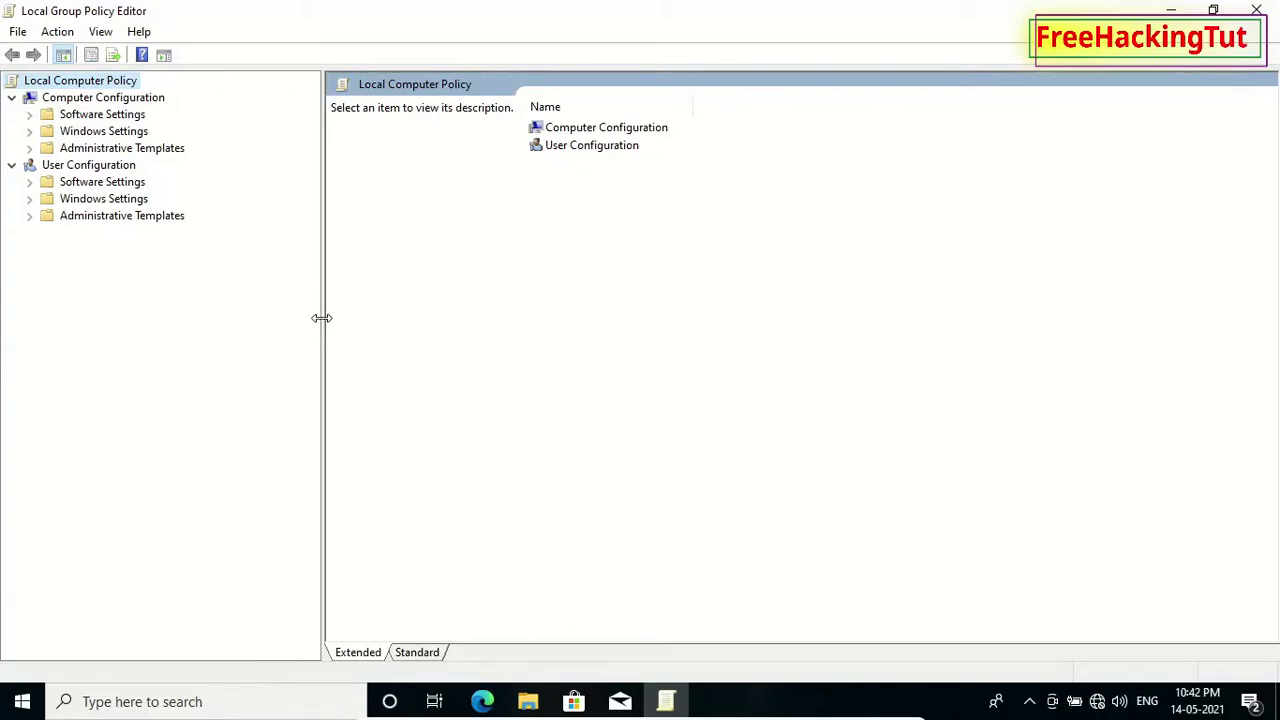
pyautogui.click(29, 216)
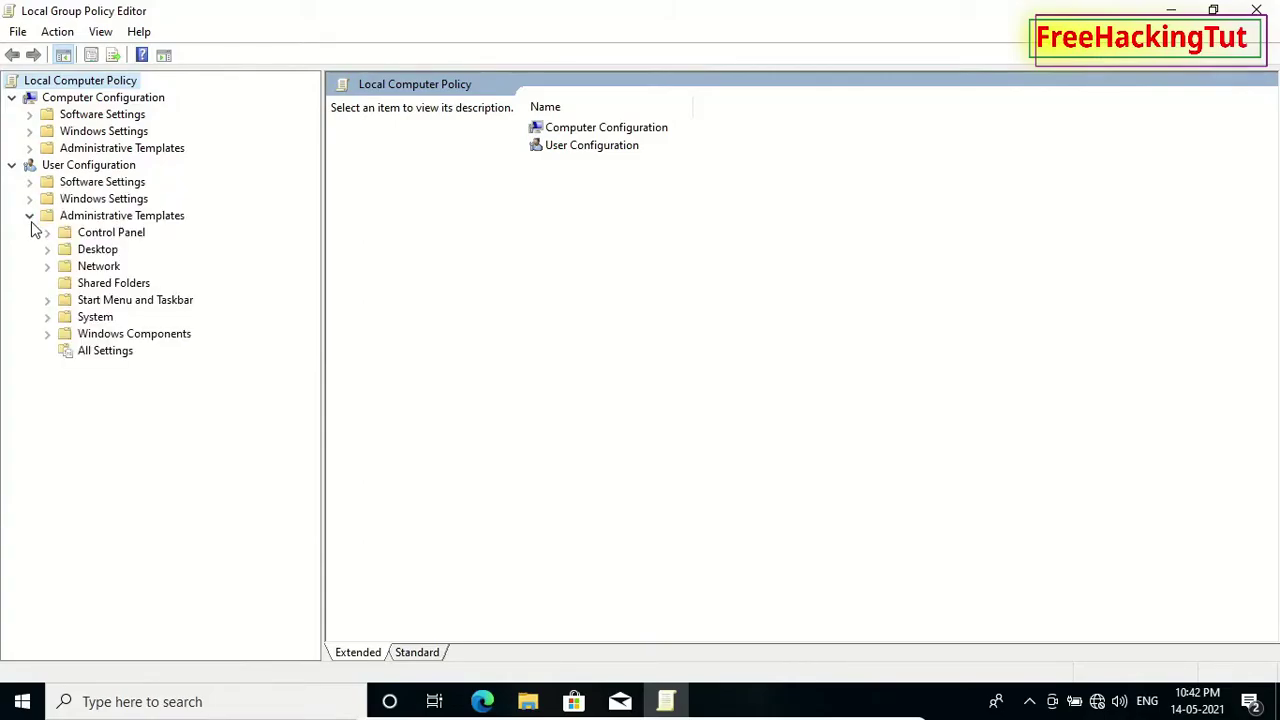
pyautogui.click(47, 334)
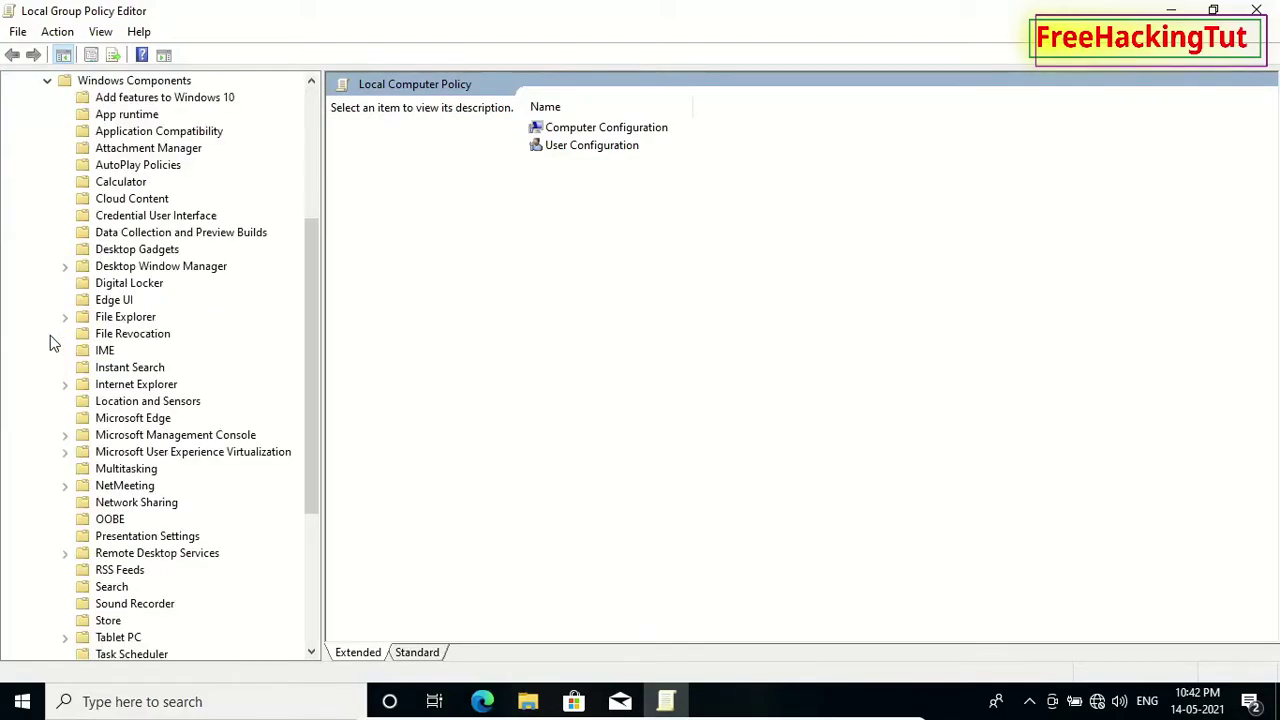
# Show the File Explorer policies and scroll down to 'Remove File Explorer's default context menu'
pyautogui.click(122, 318)
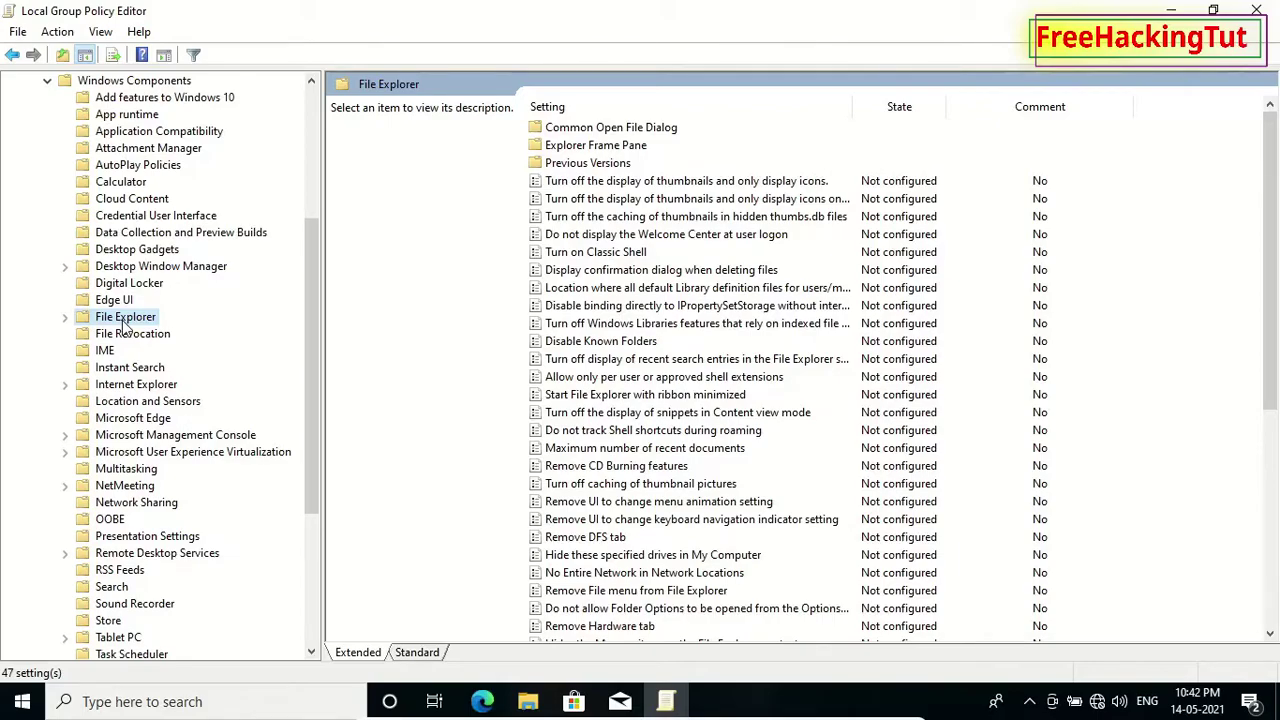
pyautogui.scroll(-1, 670, 418)
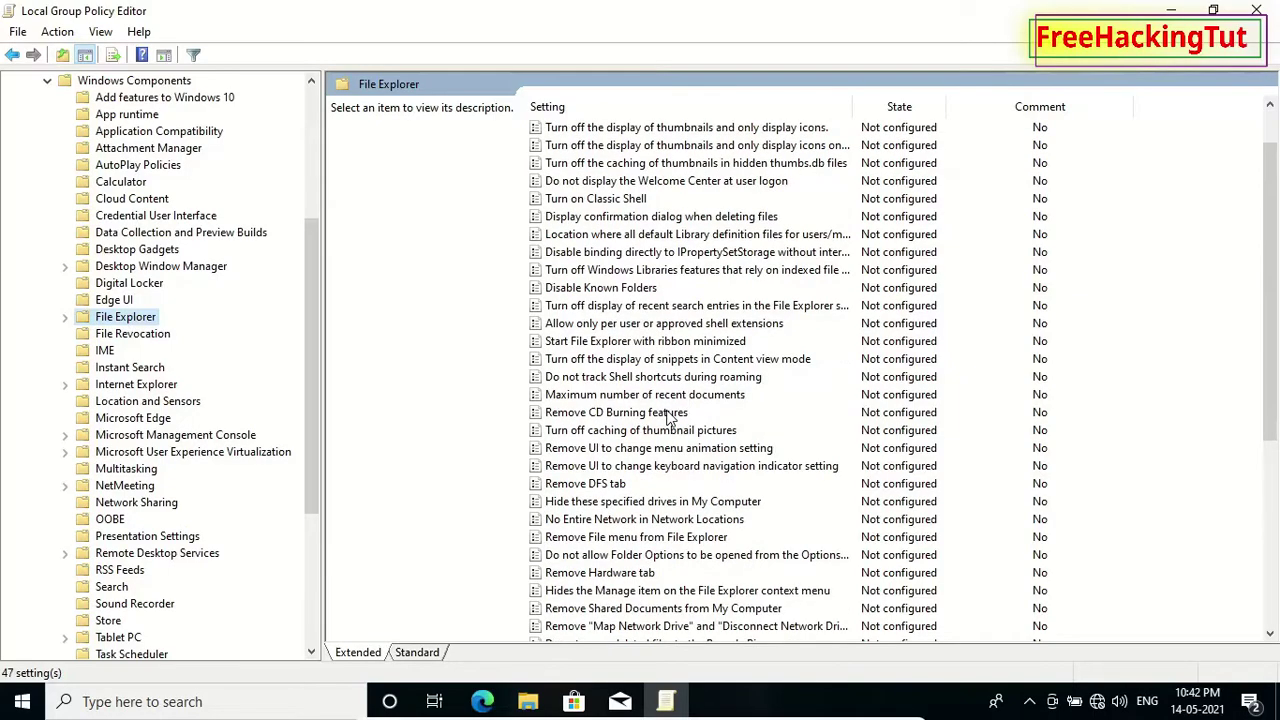
pyautogui.scroll(-1, 670, 418)
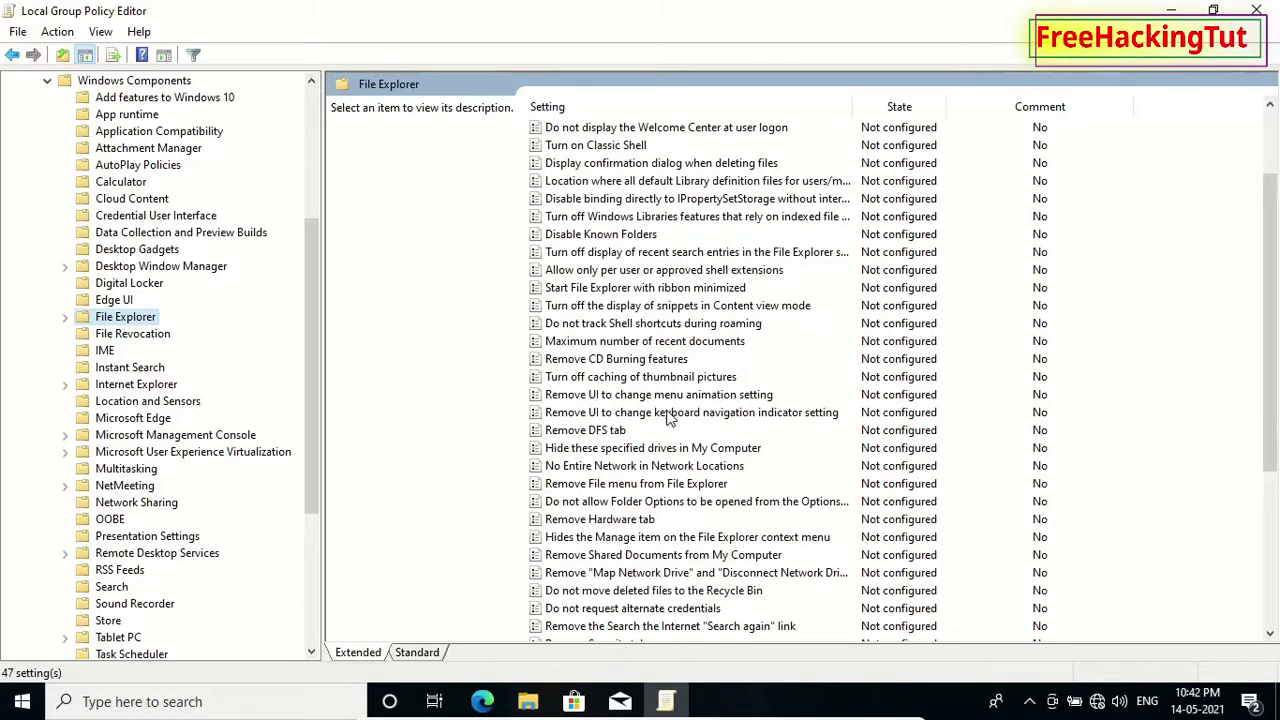
pyautogui.scroll(-1, 670, 418)
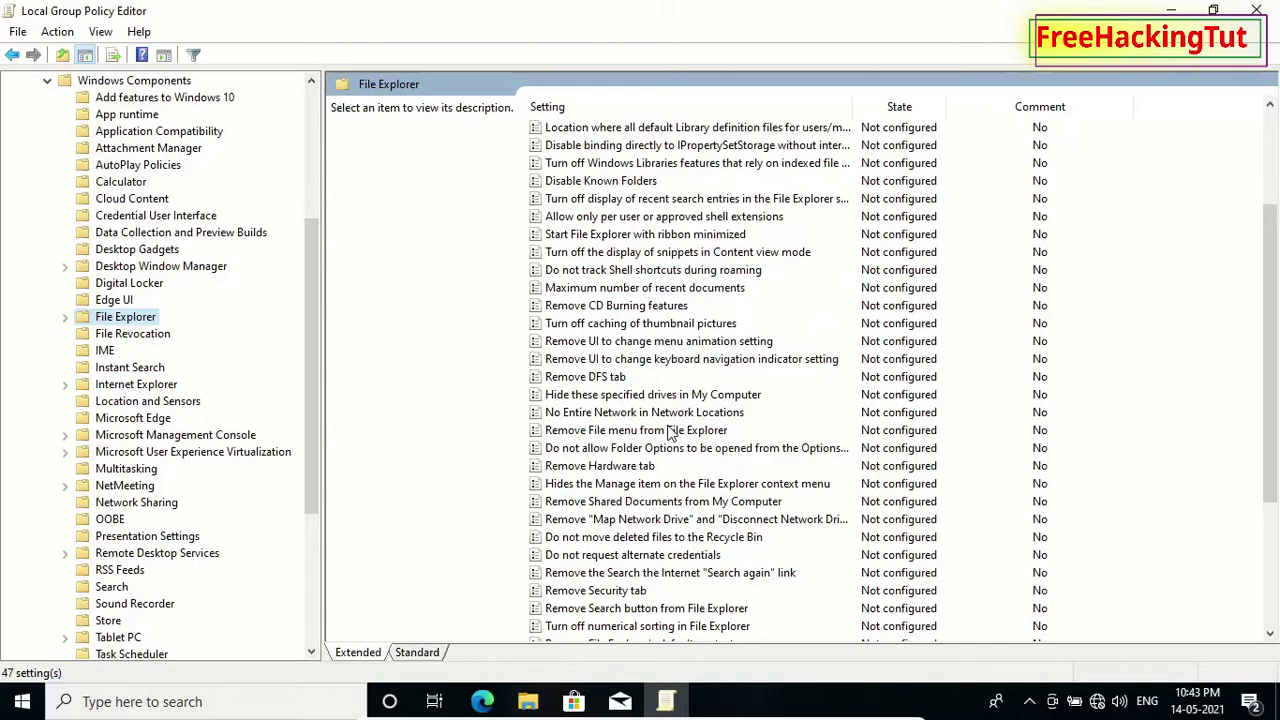
pyautogui.scroll(-1, 662, 455)
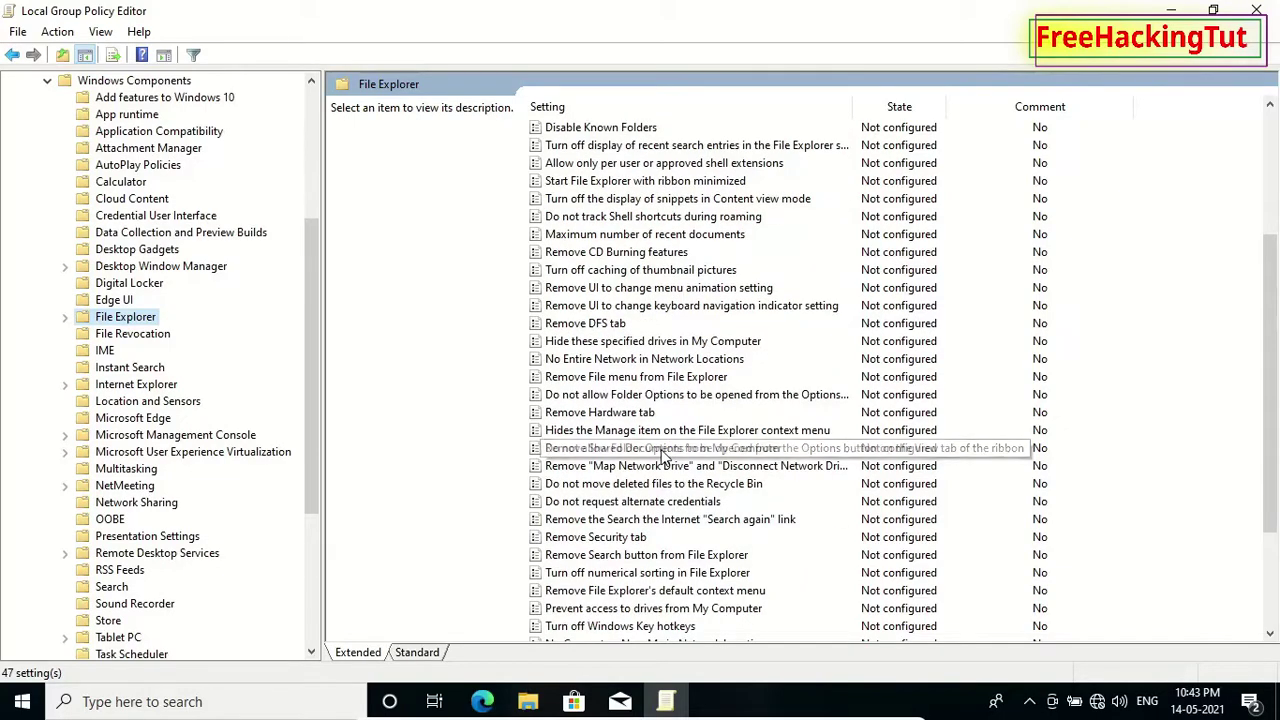
pyautogui.scroll(-1, 662, 455)
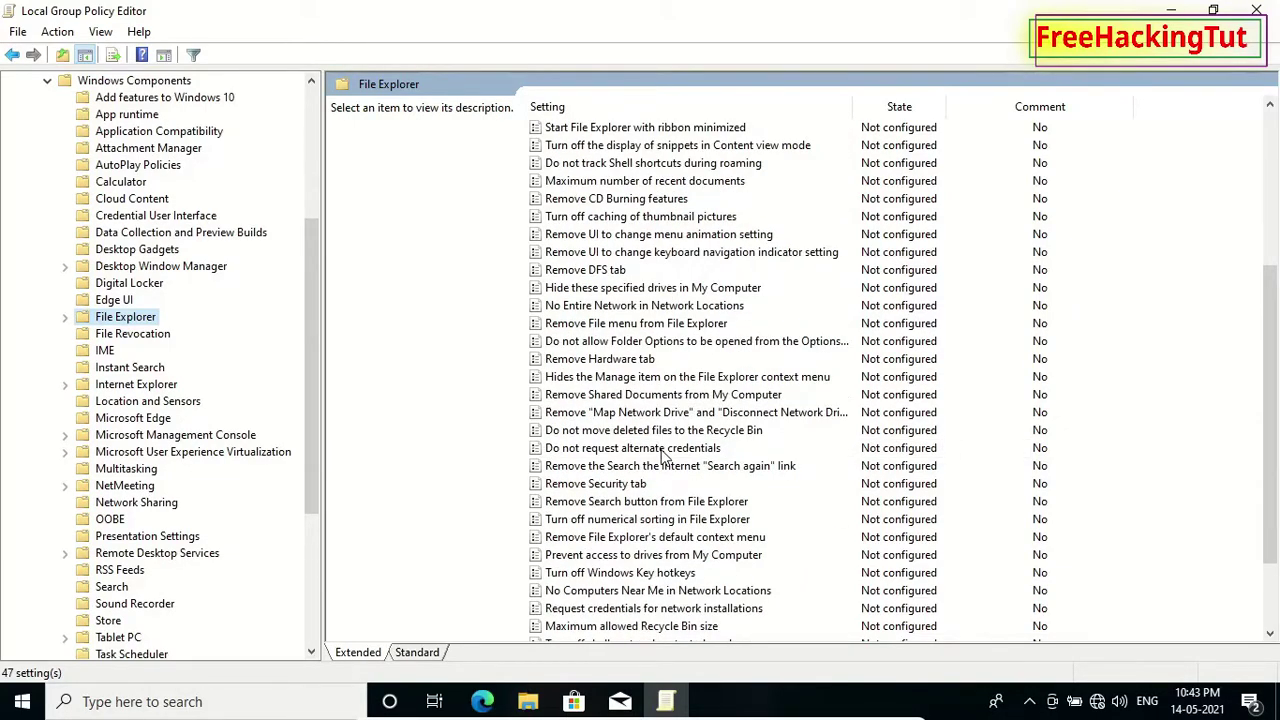
pyautogui.scroll(-1, 662, 455)
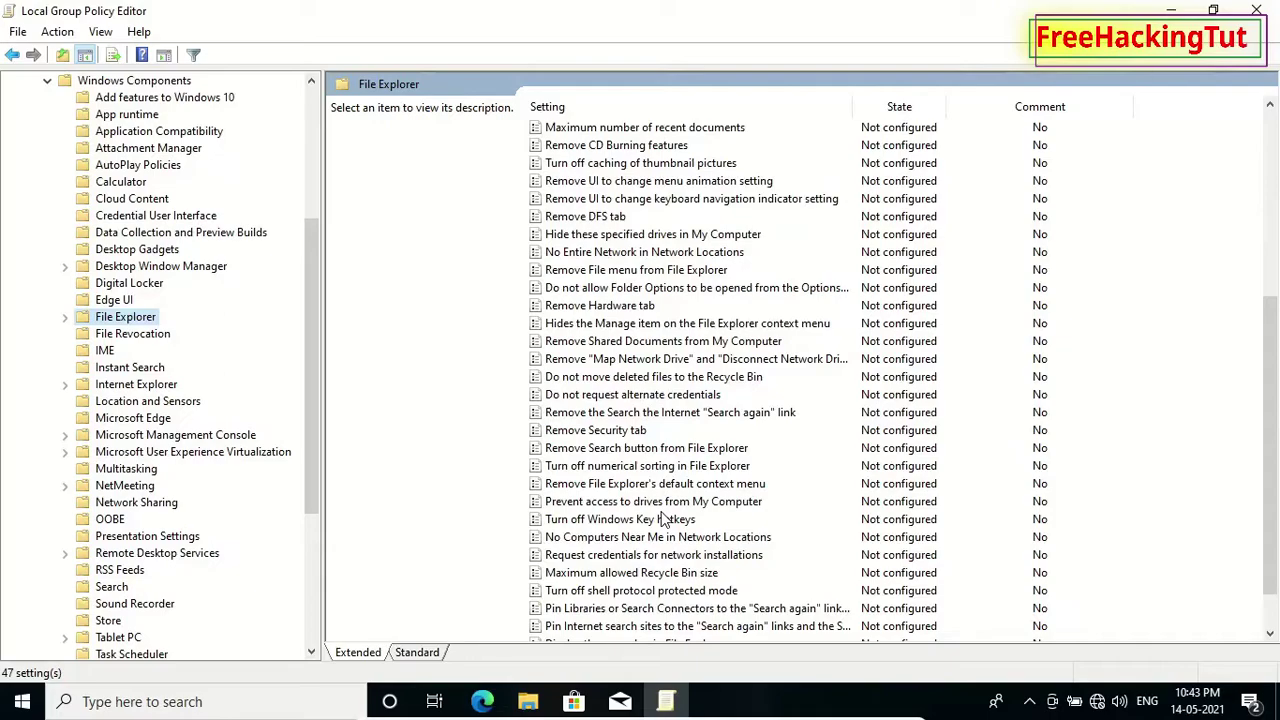
# Set 'Remove File Explorer's default context menu' to Enabled, apply it, and close the editor
pyautogui.click(743, 485)
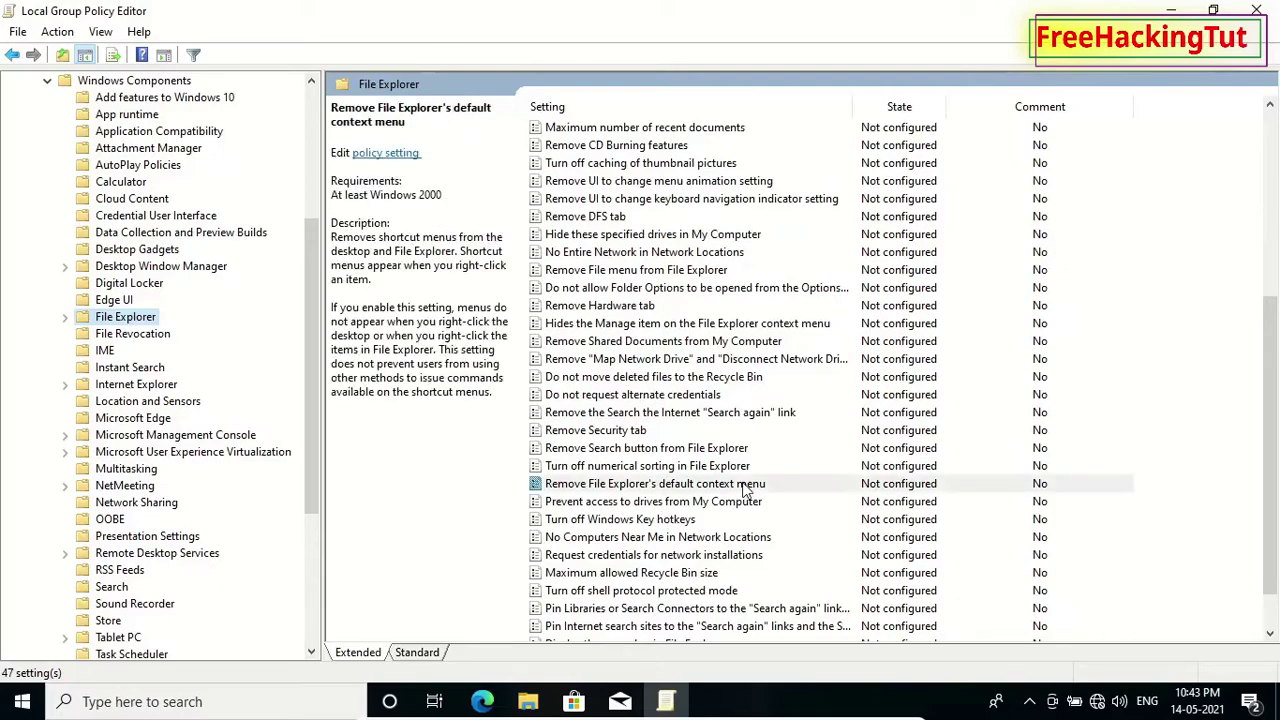
pyautogui.doubleClick(743, 485)
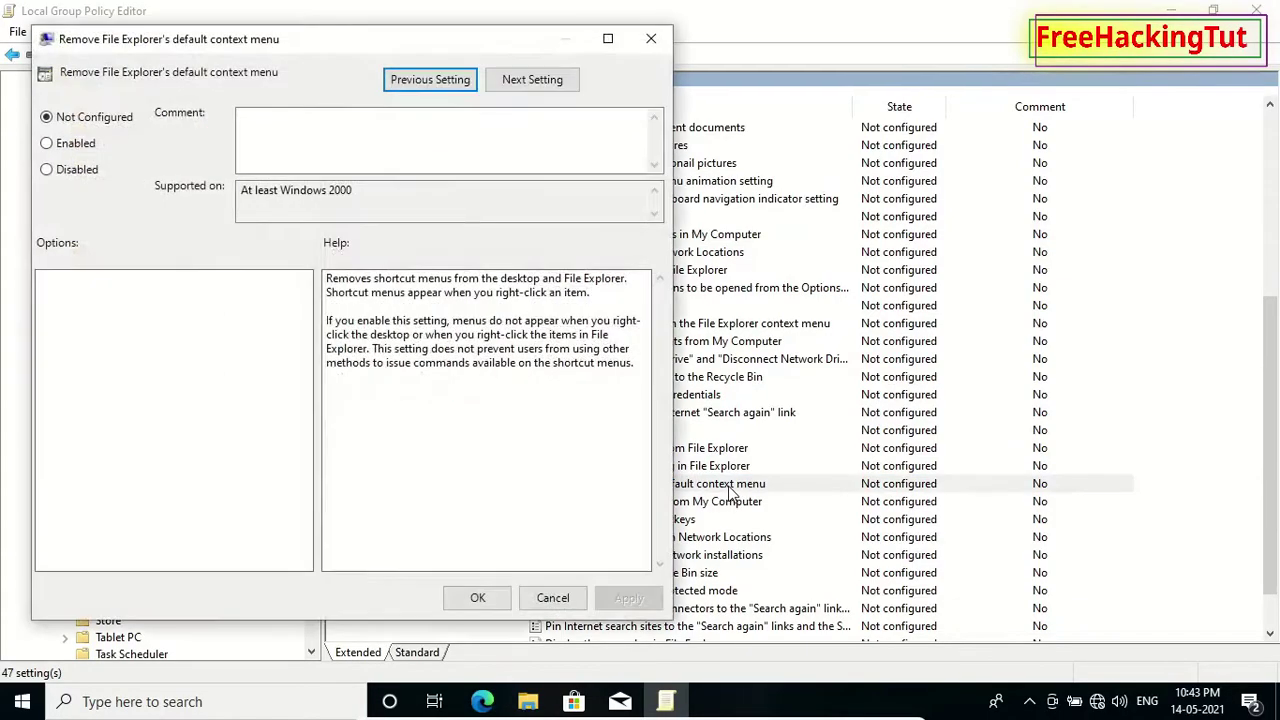
pyautogui.click(50, 146)
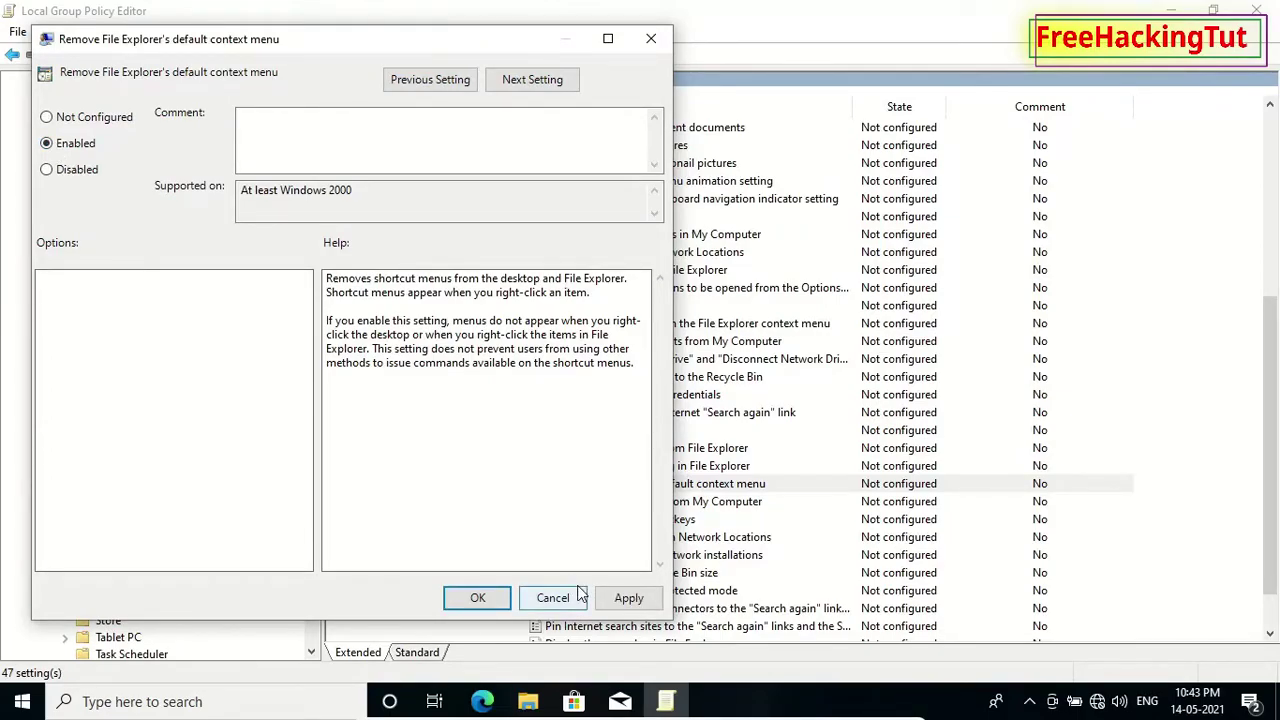
pyautogui.click(629, 598)
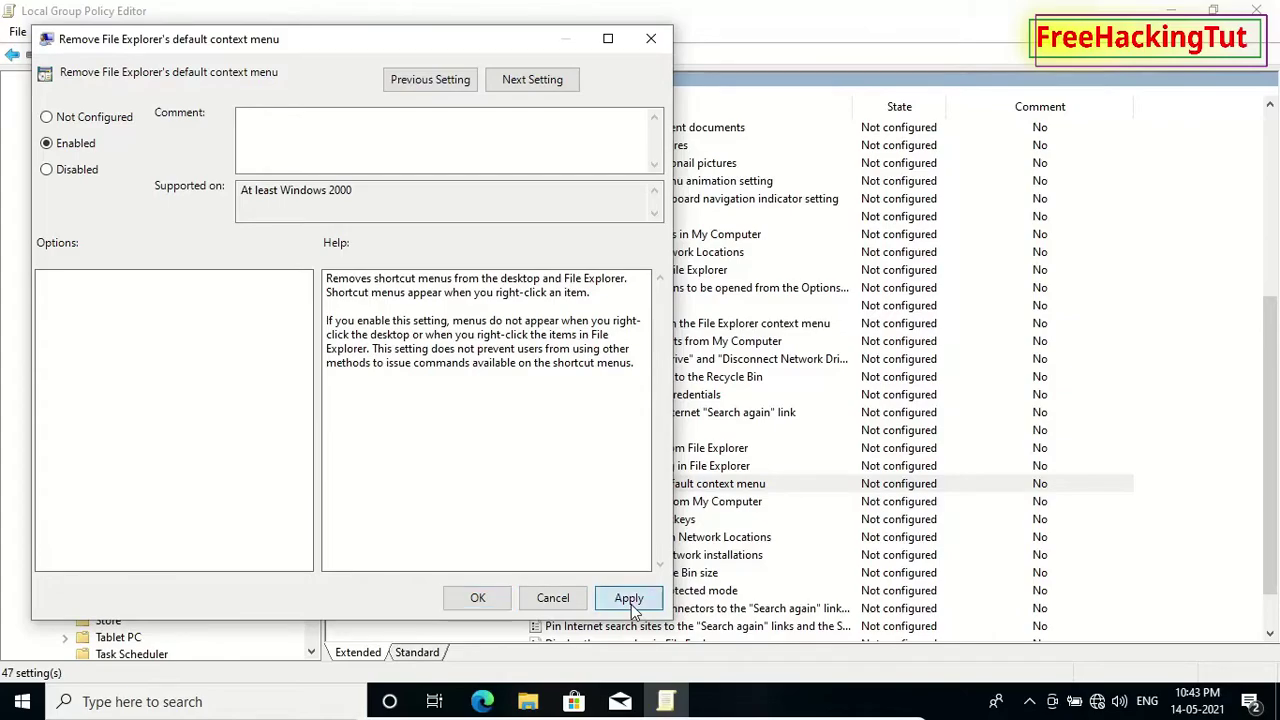
pyautogui.click(477, 597)
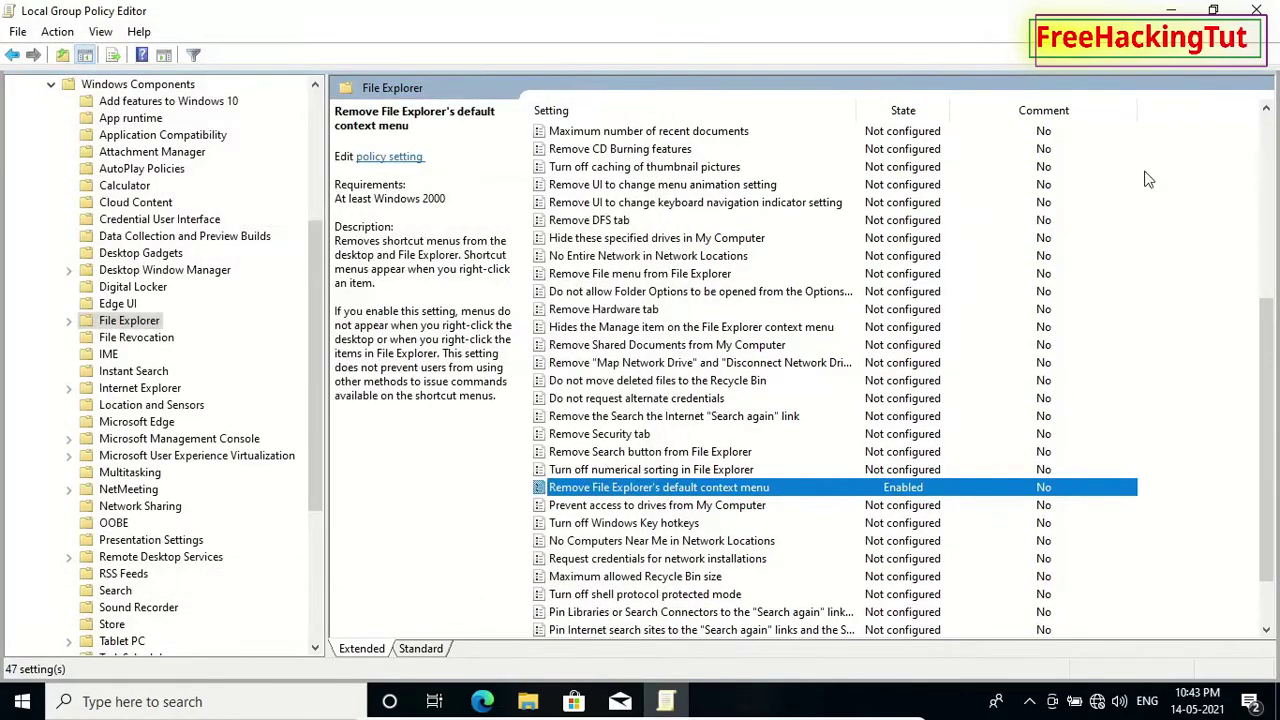
pyautogui.click(1256, 10)
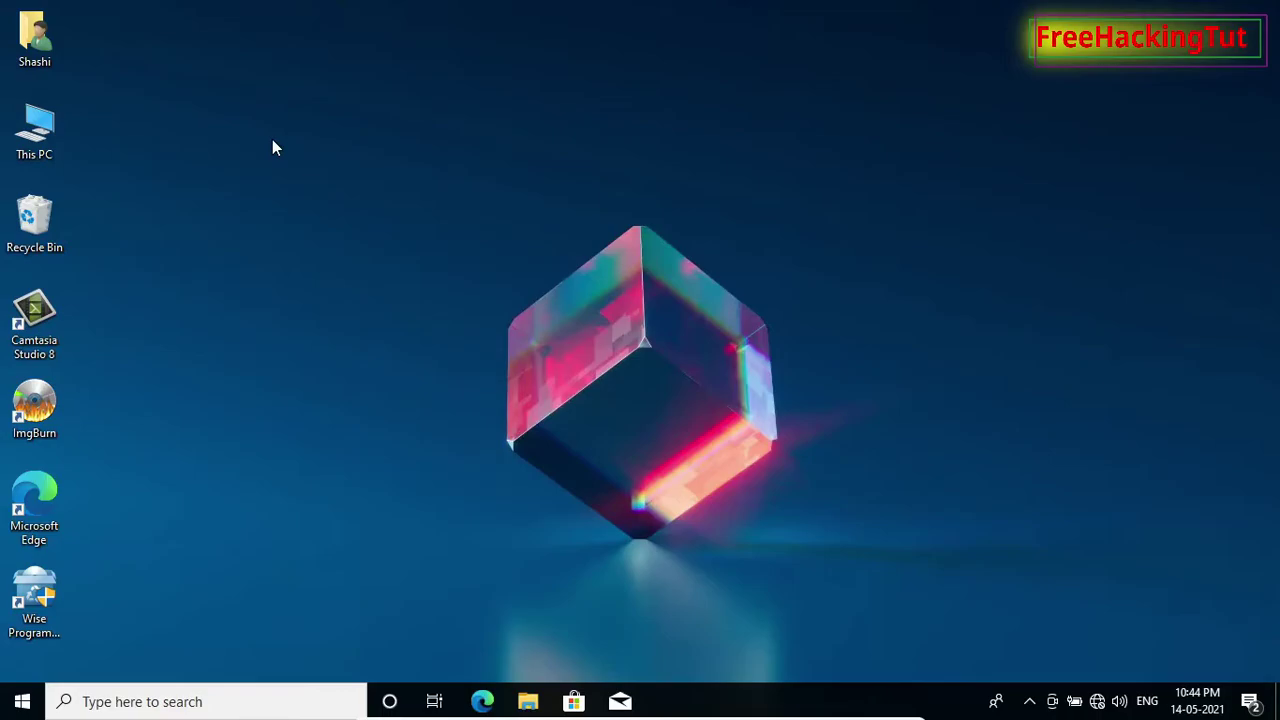
pyautogui.doubleClick(22, 133)
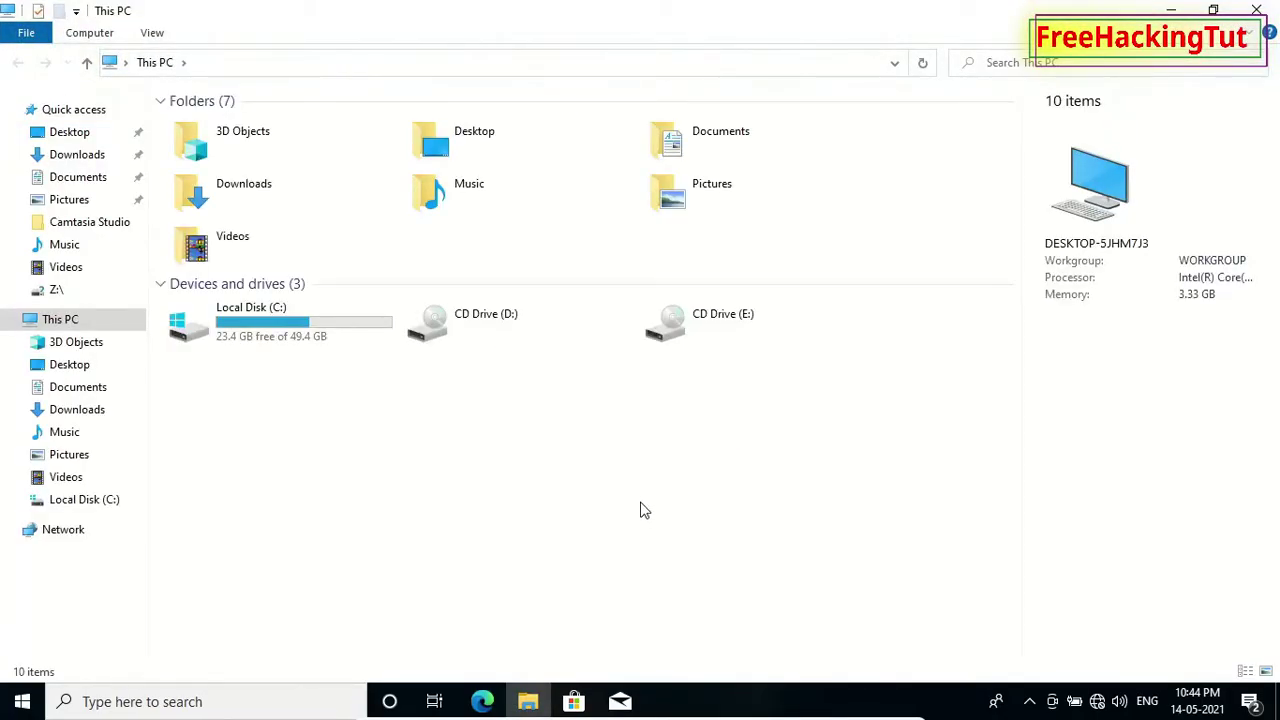
pyautogui.click(298, 336)
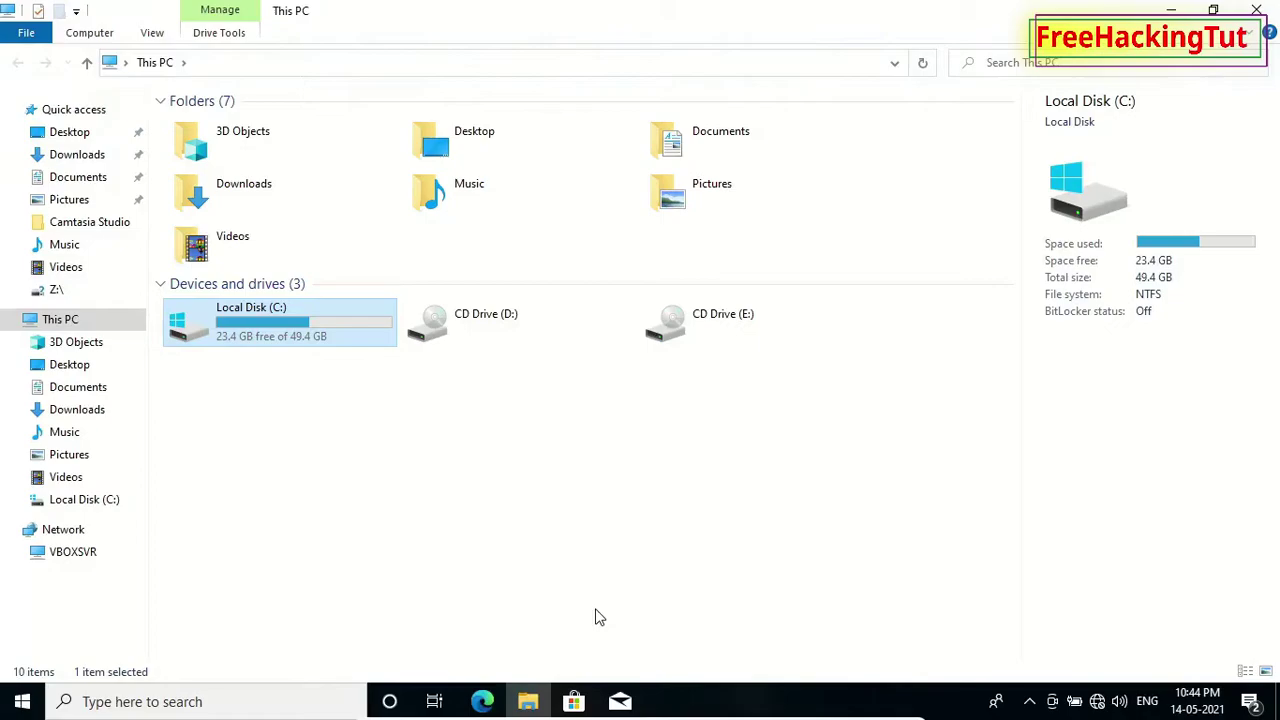
pyautogui.click(1256, 10)
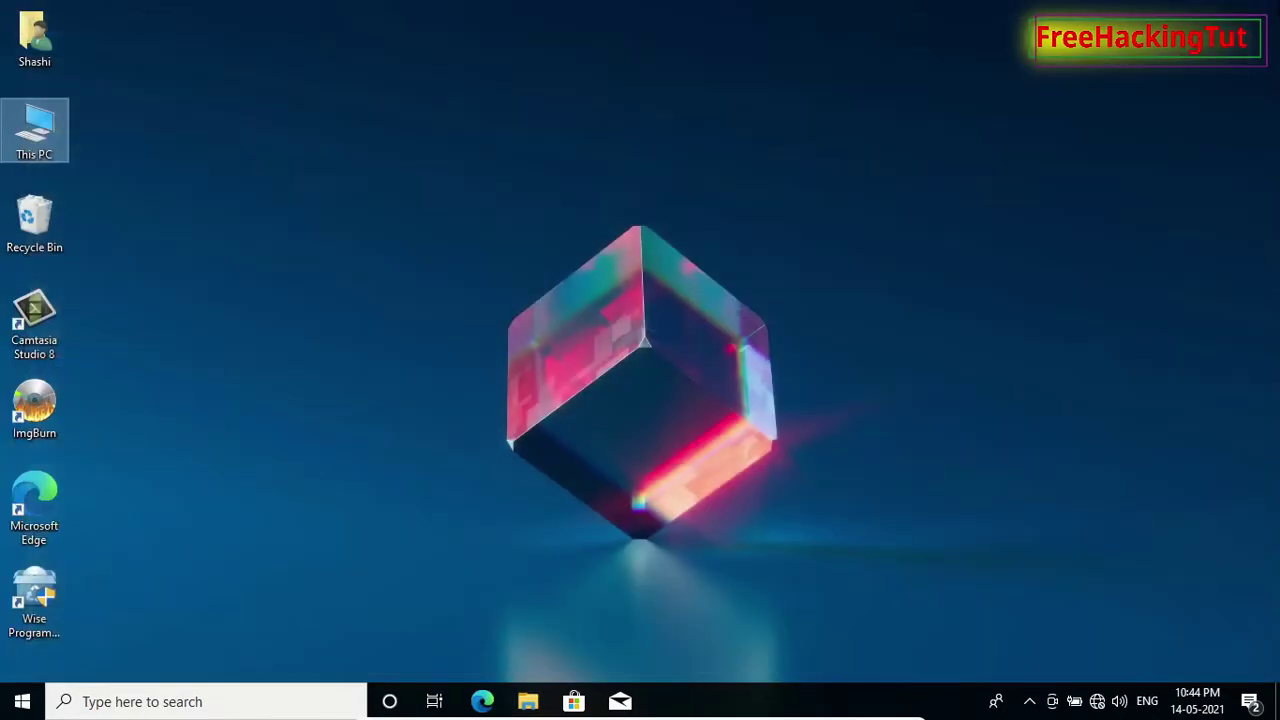
# Search for 'gpedit.msc' and launch it from the best match
pyautogui.click(126, 698)
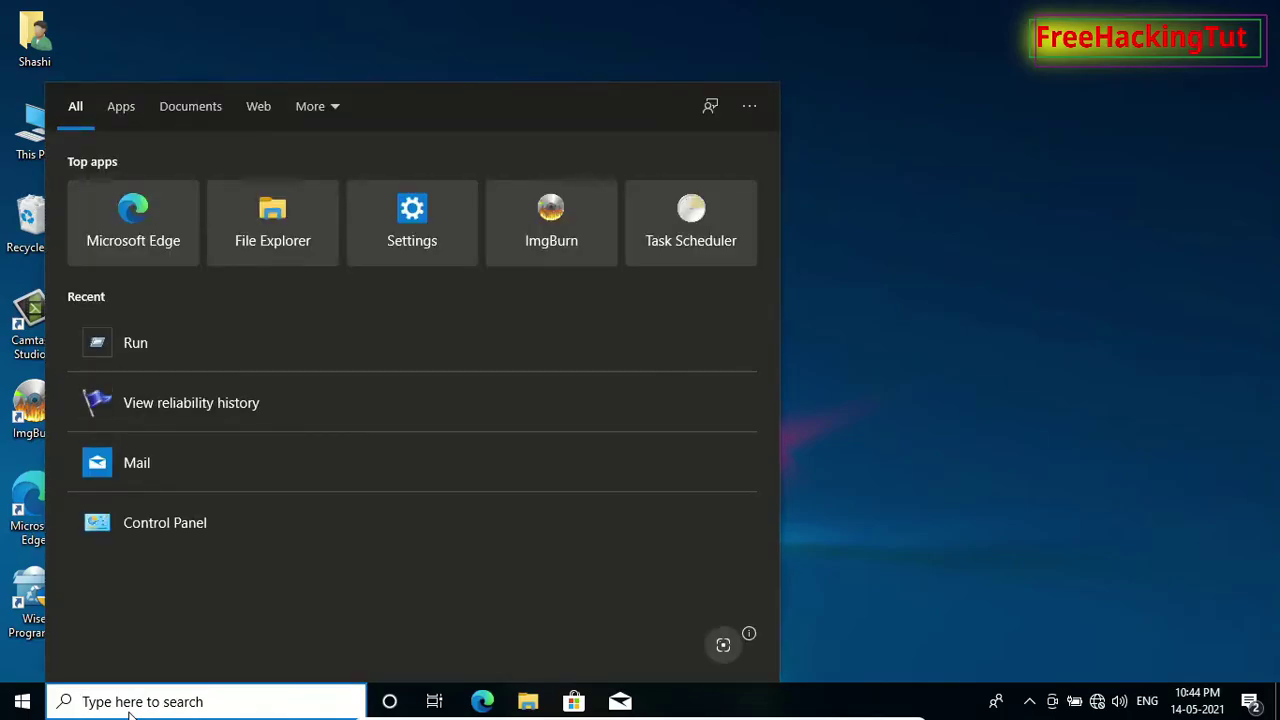
pyautogui.write('g')
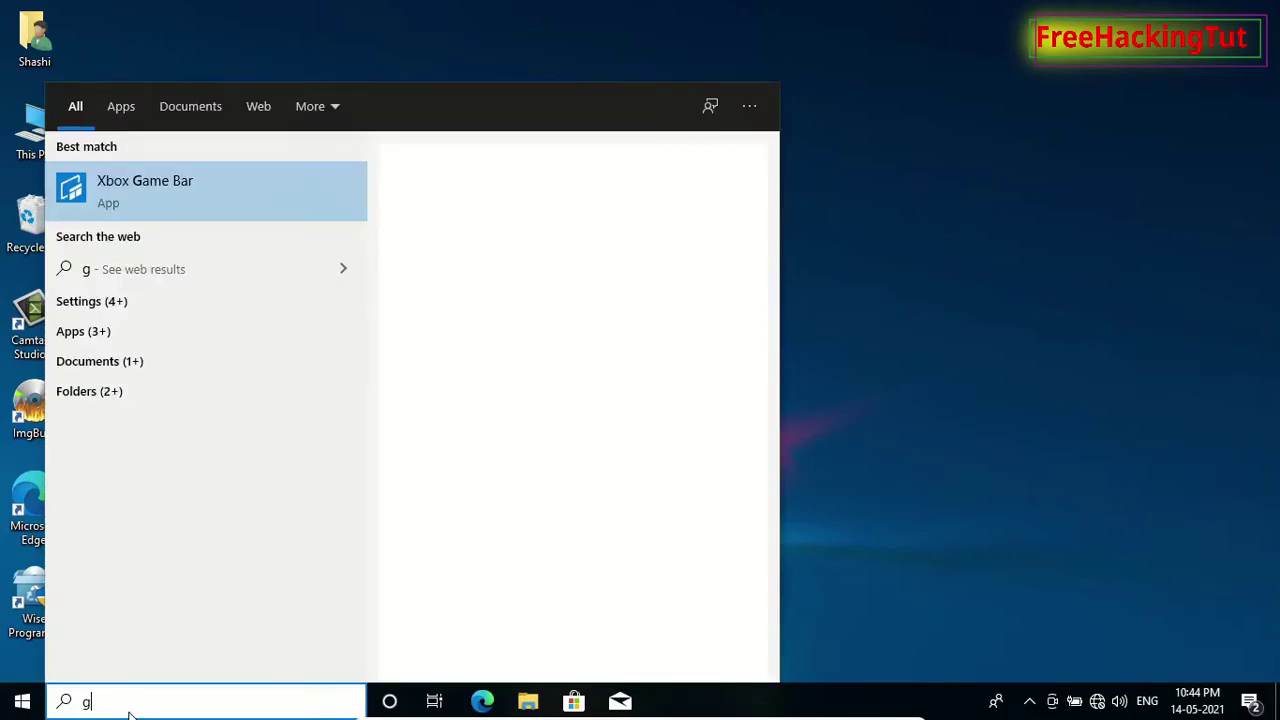
pyautogui.write('pedit')
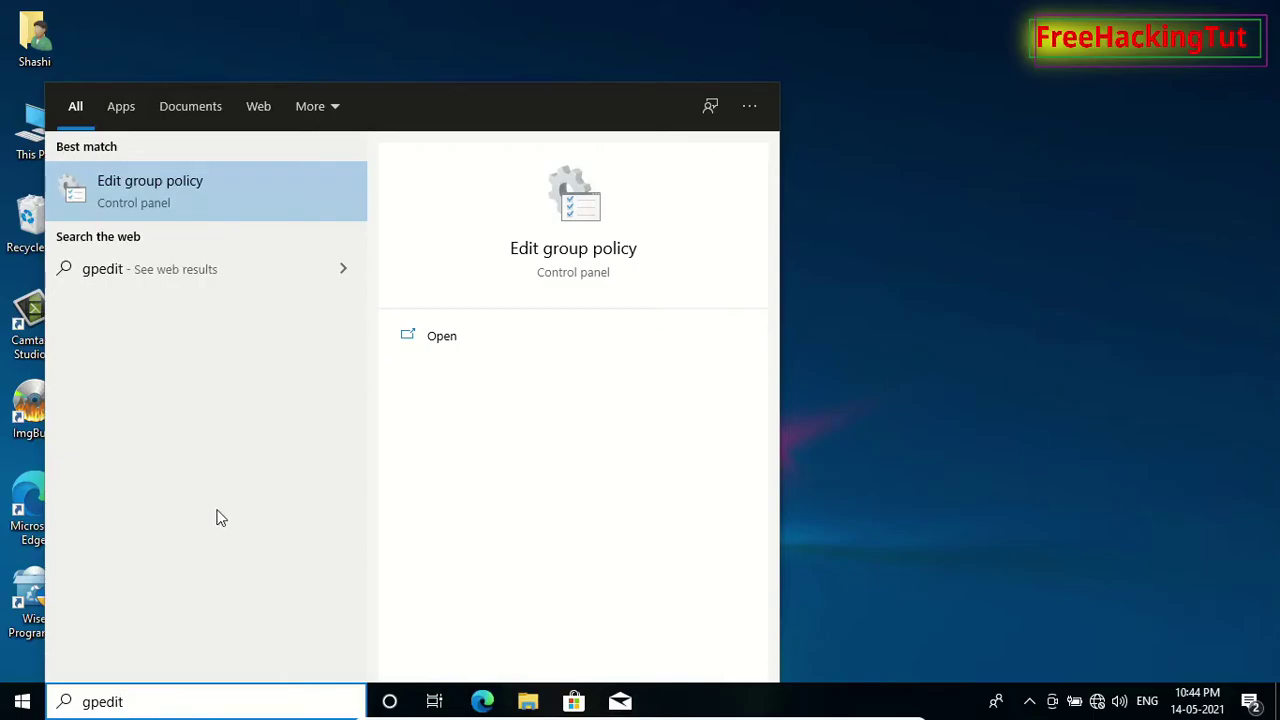
pyautogui.write('.msc')
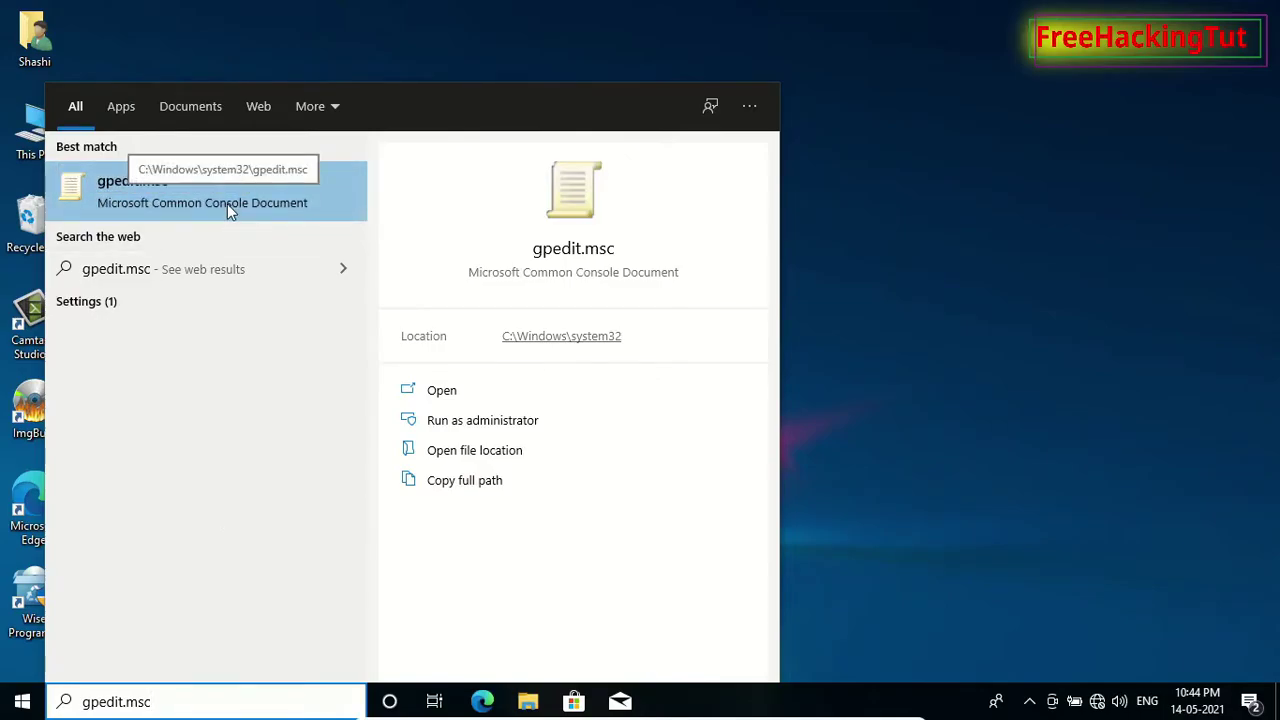
pyautogui.click(261, 201)
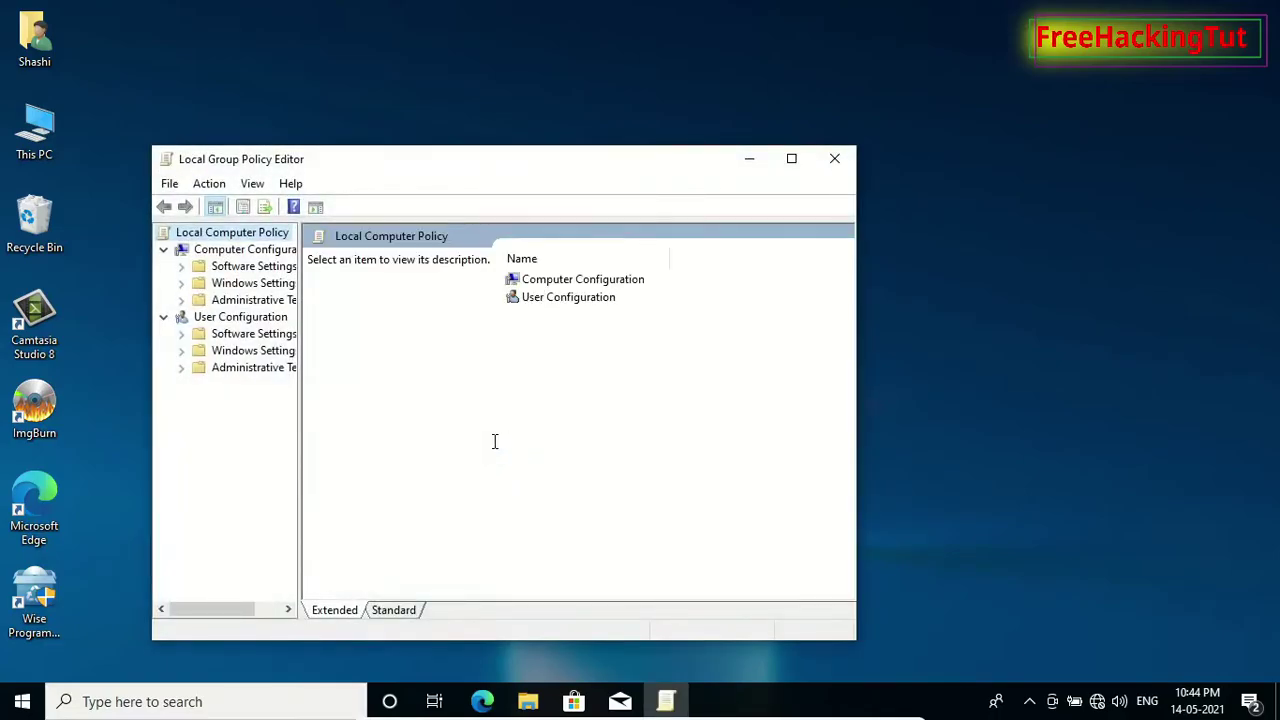
# Maximize the editor, open Windows Components > File Explorer, and select 'Remove File Explorer's default context menu'
pyautogui.click(810, 160)
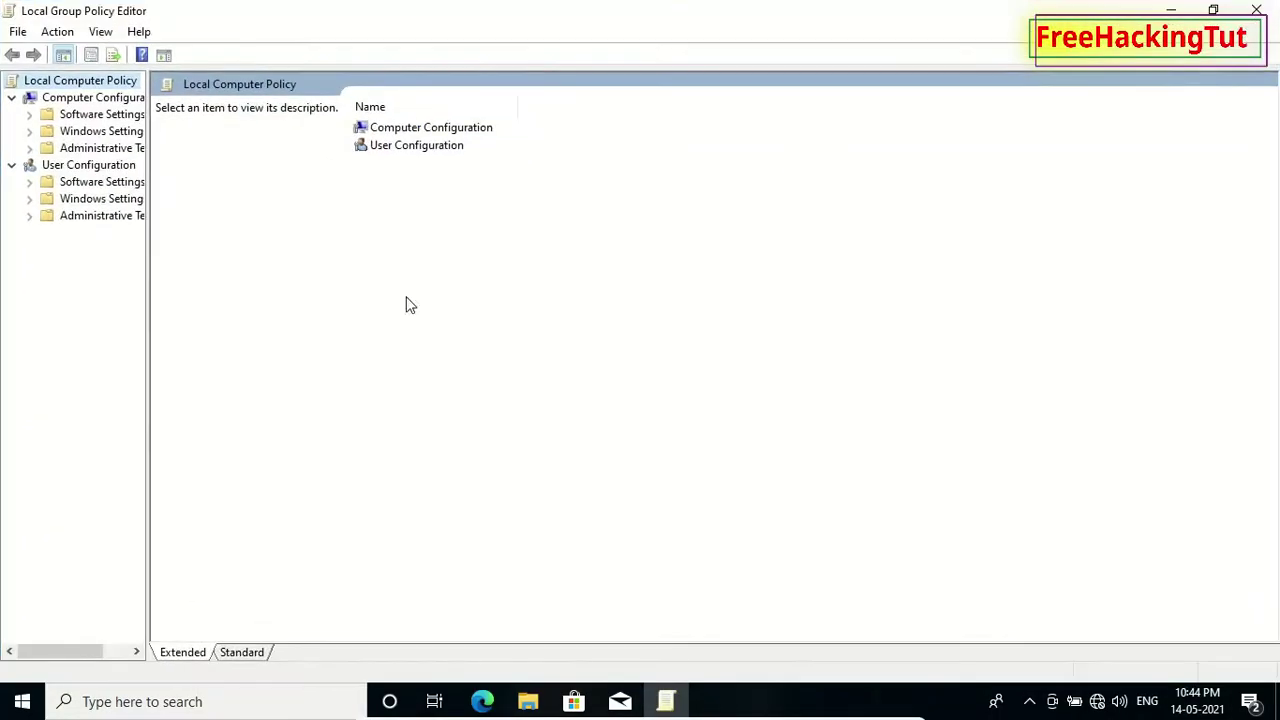
pyautogui.moveTo(147, 231); pyautogui.dragTo(143, 229)
pyautogui.doubleClick(143, 218)
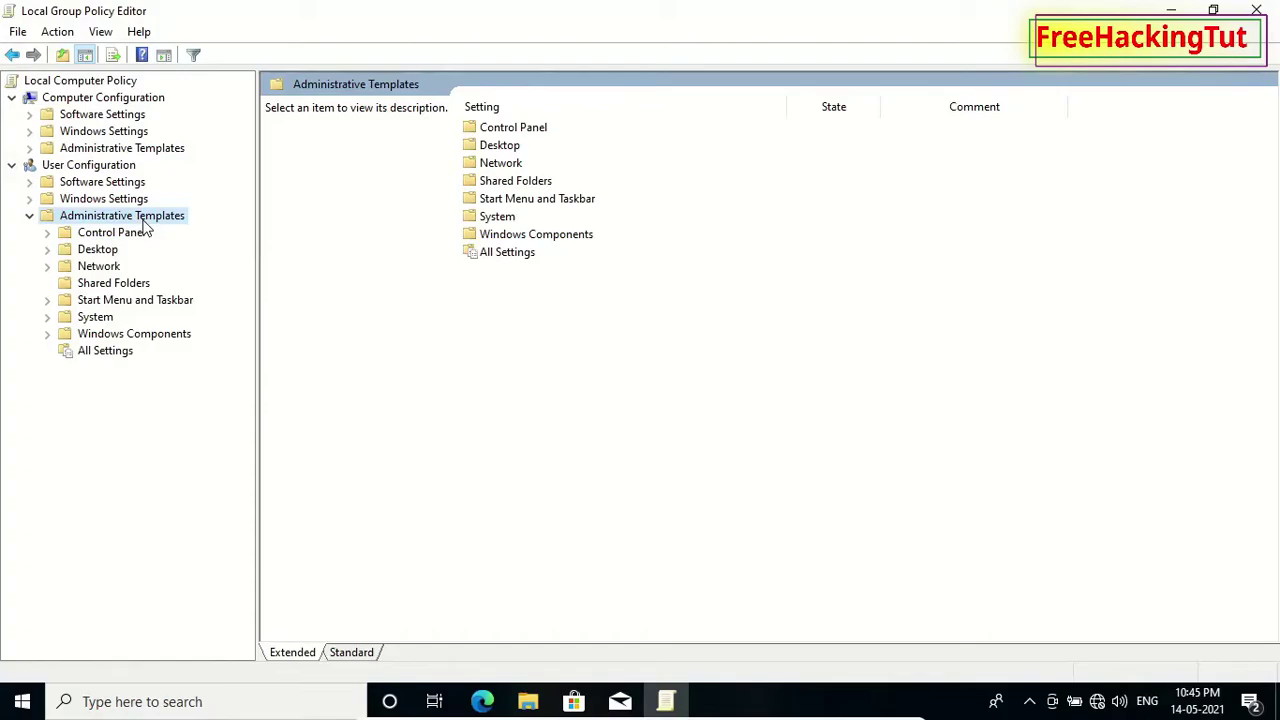
pyautogui.doubleClick(103, 336)
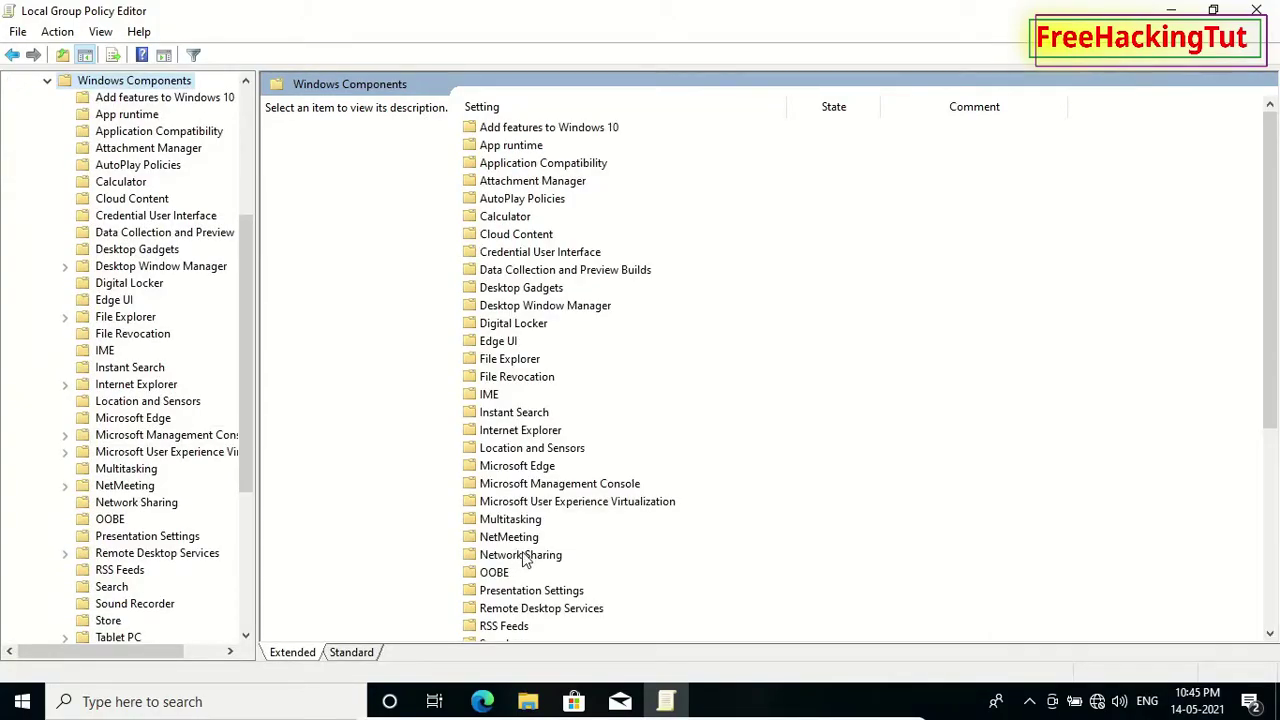
pyautogui.click(120, 319)
pyautogui.scroll(-4, 586, 520)
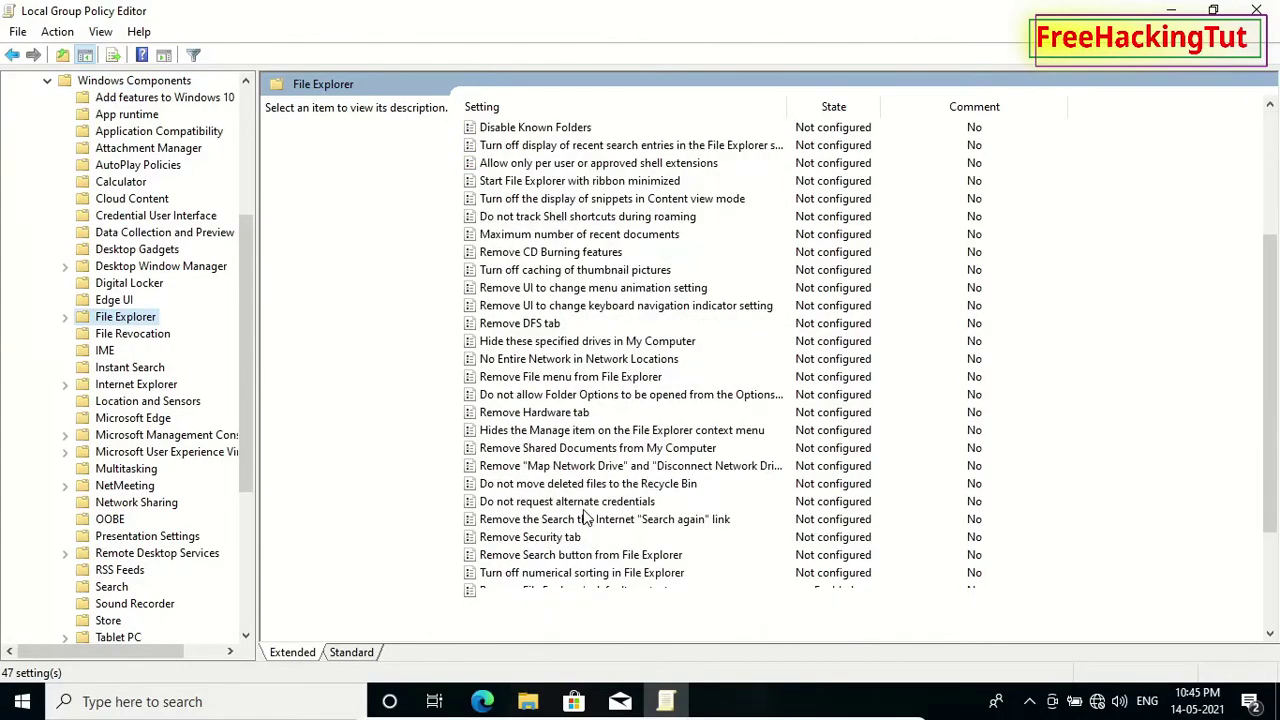
pyautogui.scroll(-3, 586, 520)
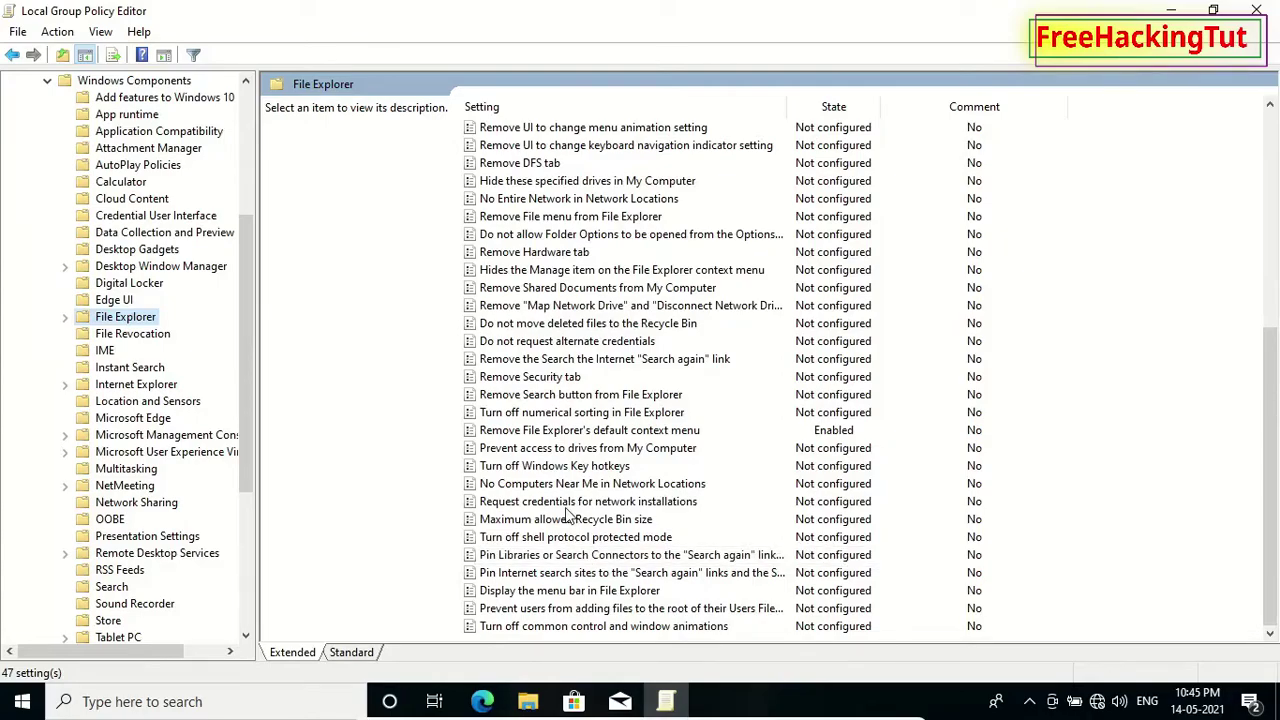
pyautogui.click(490, 430)
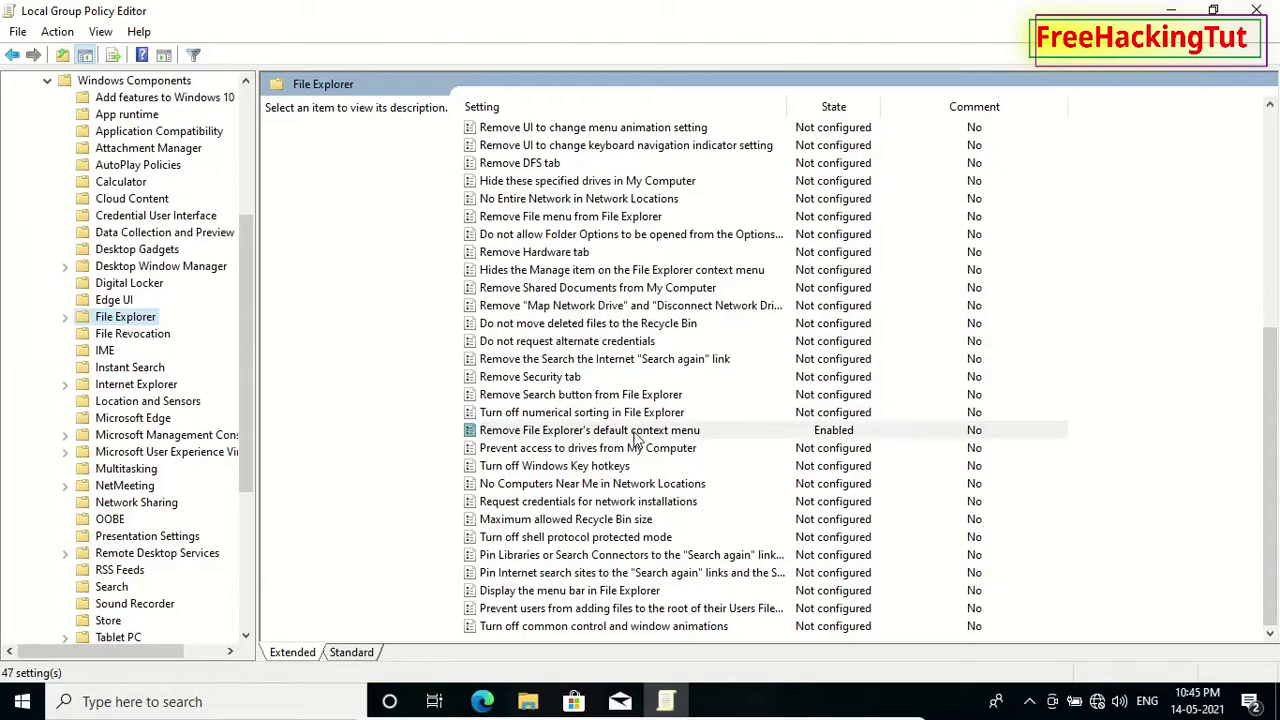
# Change 'Remove File Explorer's default context menu' from Enabled to Not Configured, apply it, and close the editor
pyautogui.doubleClick(490, 430)
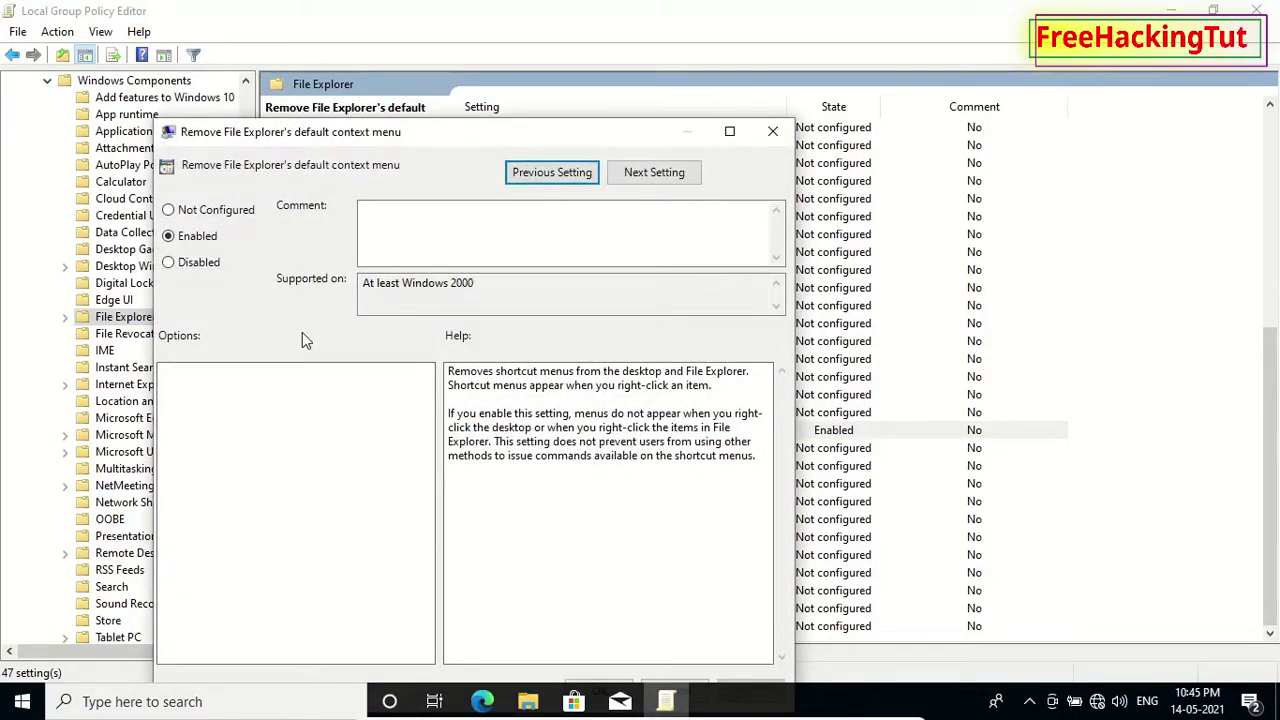
pyautogui.moveTo(324, 137); pyautogui.dragTo(314, 93)
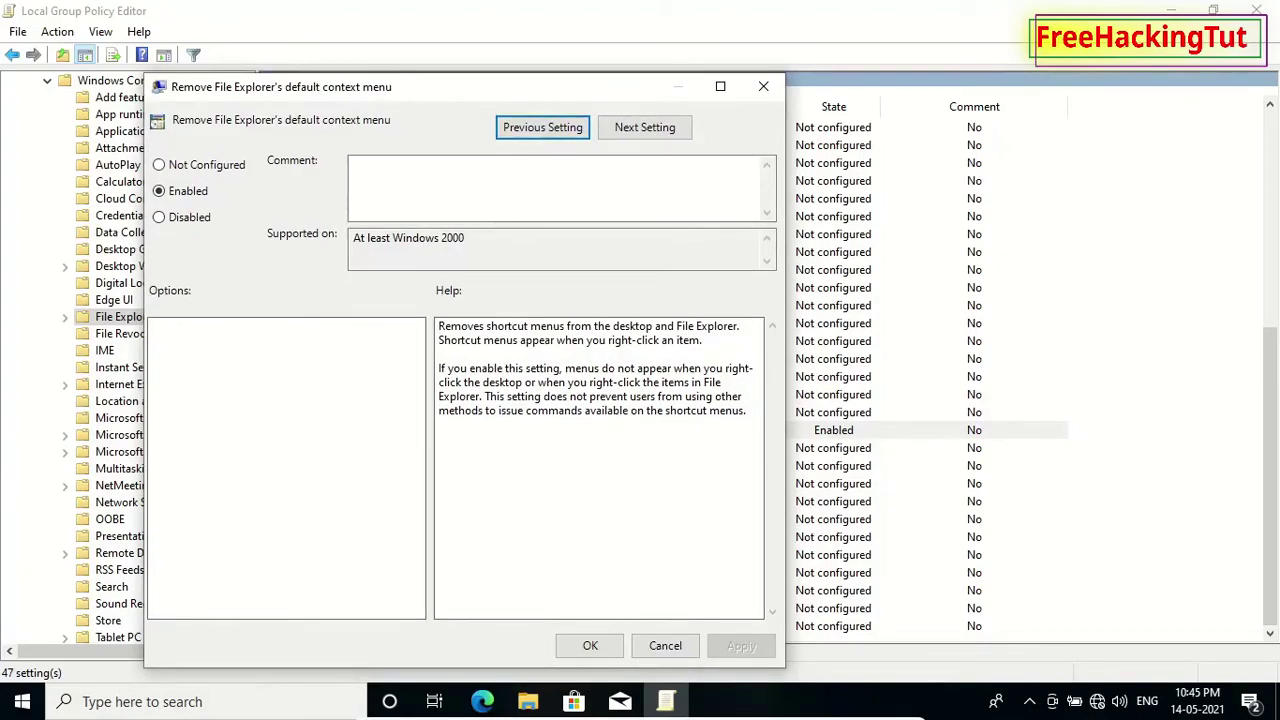
pyautogui.click(159, 165)
pyautogui.click(739, 647)
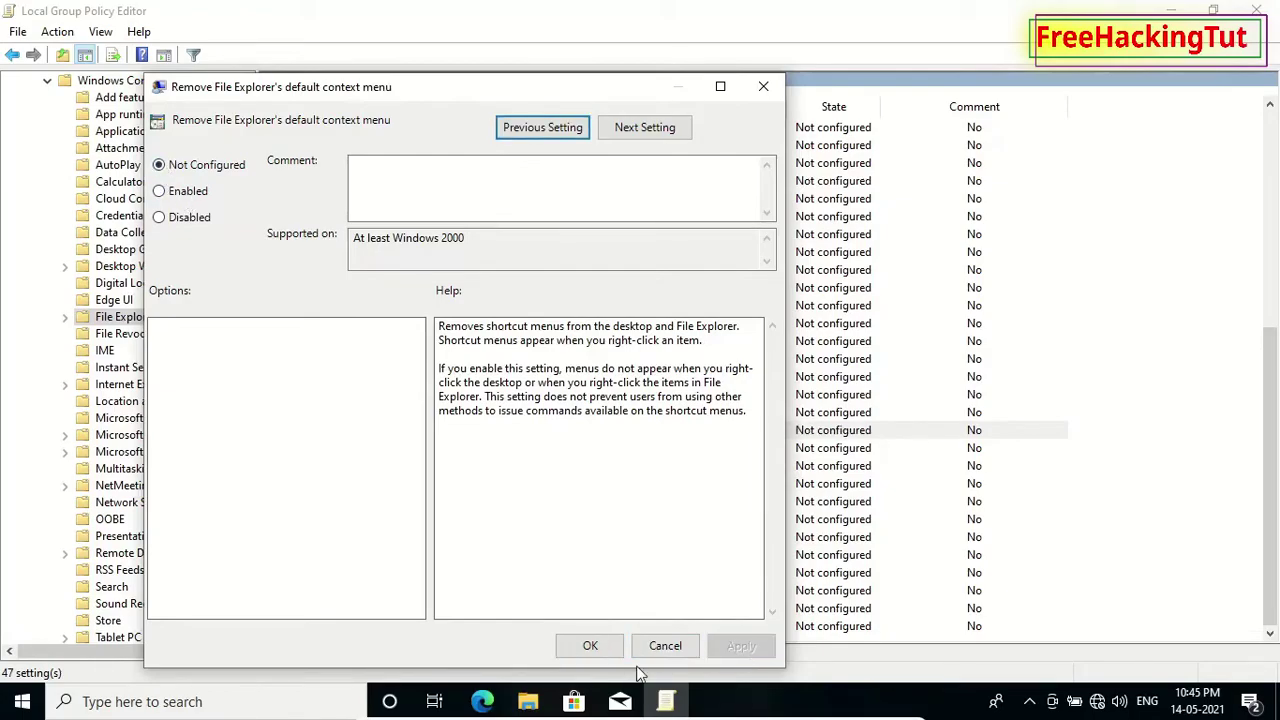
pyautogui.click(590, 646)
pyautogui.click(1256, 10)
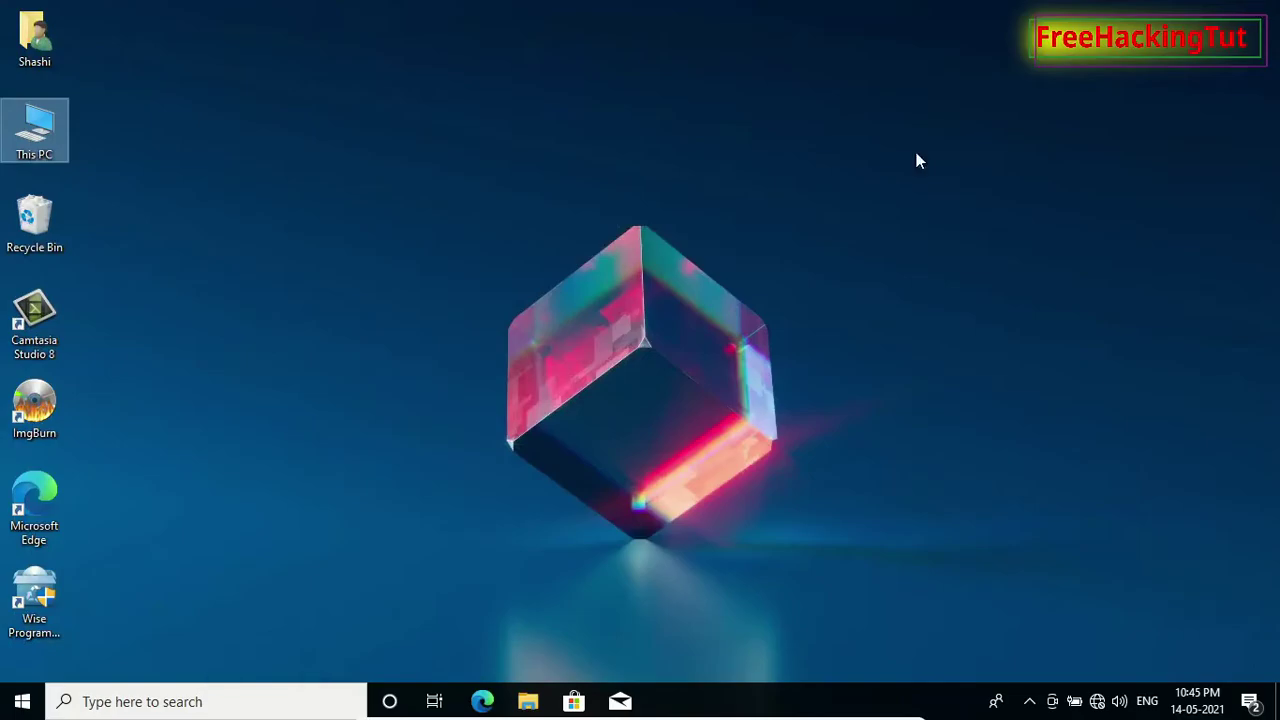
pyautogui.rightClick(332, 140)
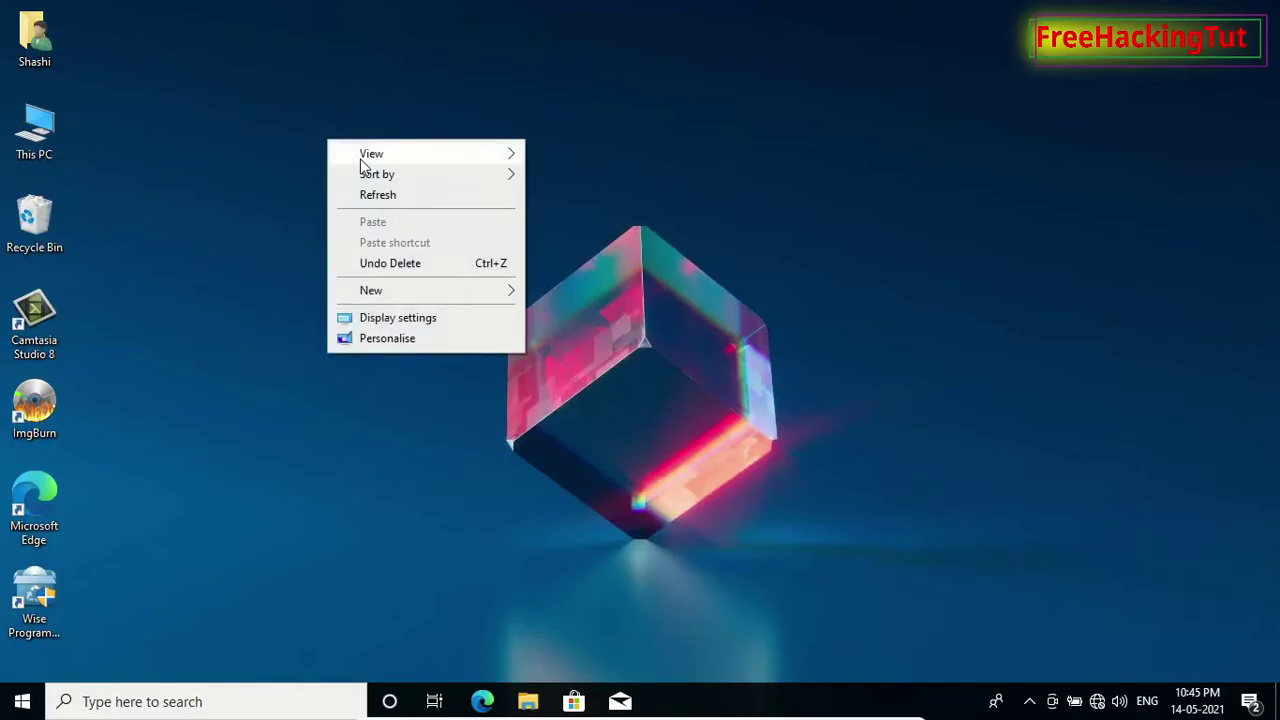
pyautogui.click(398, 205)
pyautogui.rightClick(351, 211)
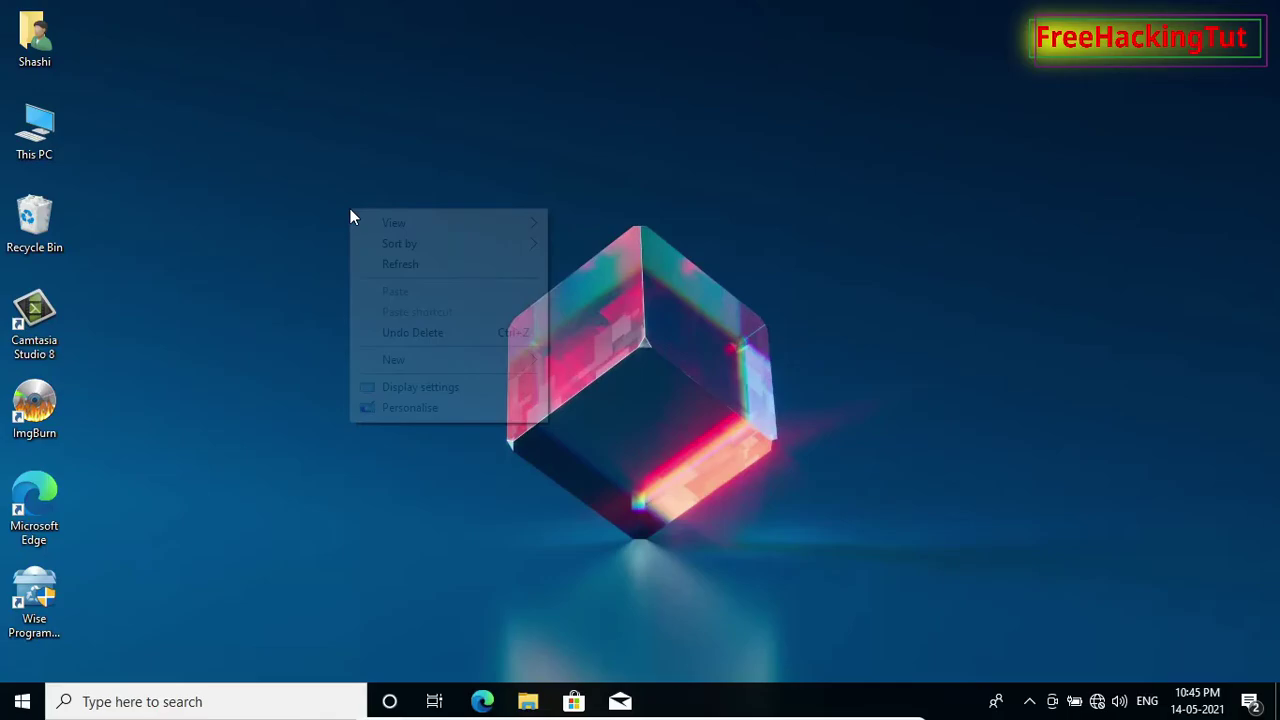
pyautogui.click(402, 272)
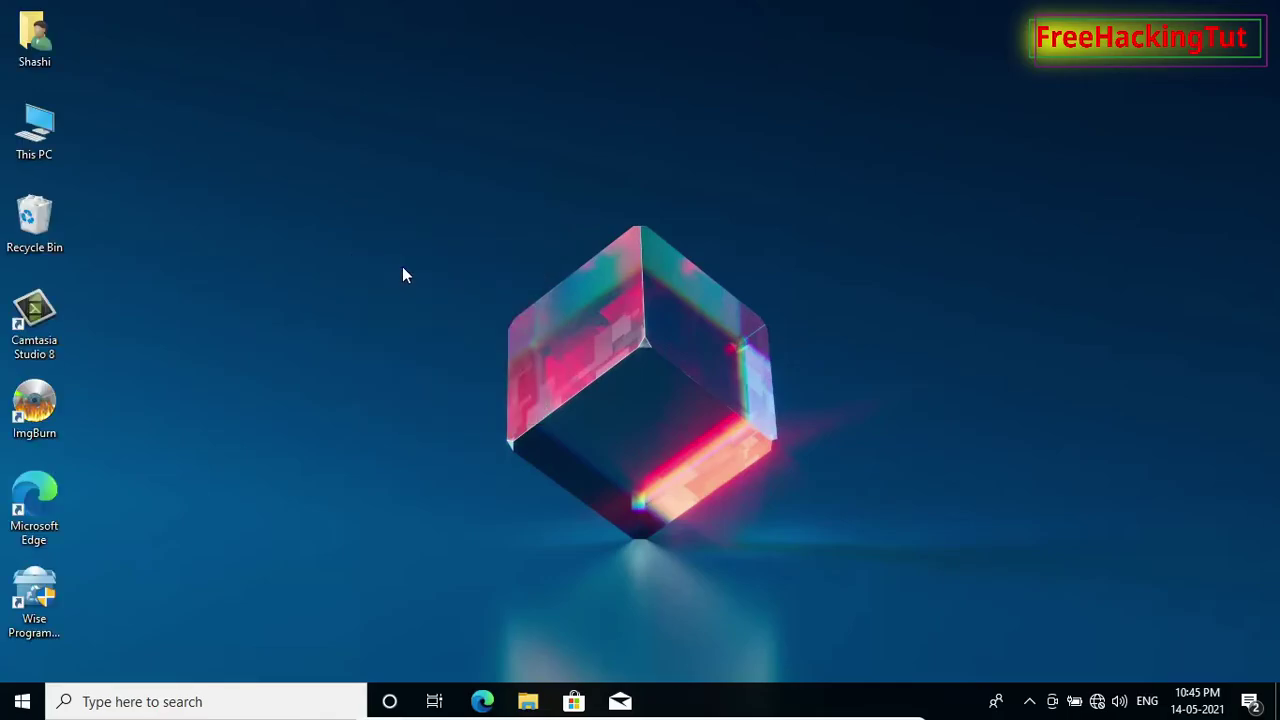